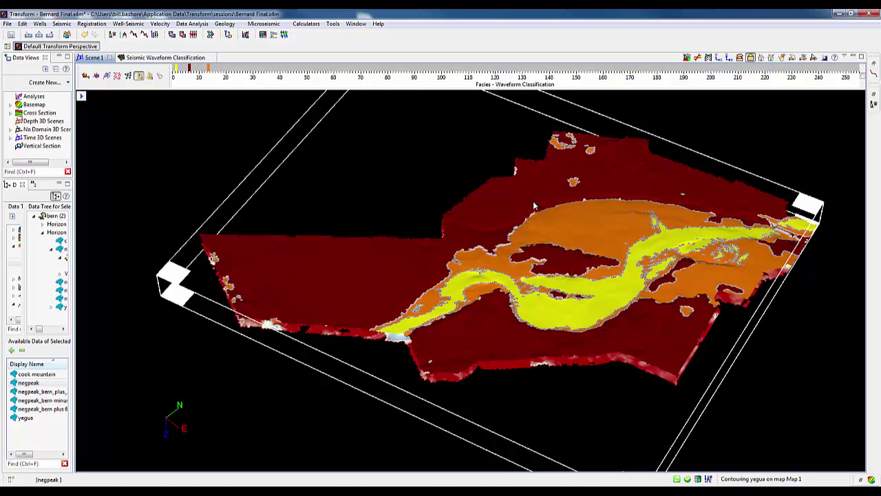
- Hide the facies horizon and select the 3D Mig surface so Scene 1 shows amplitude
right_click(534, 205)
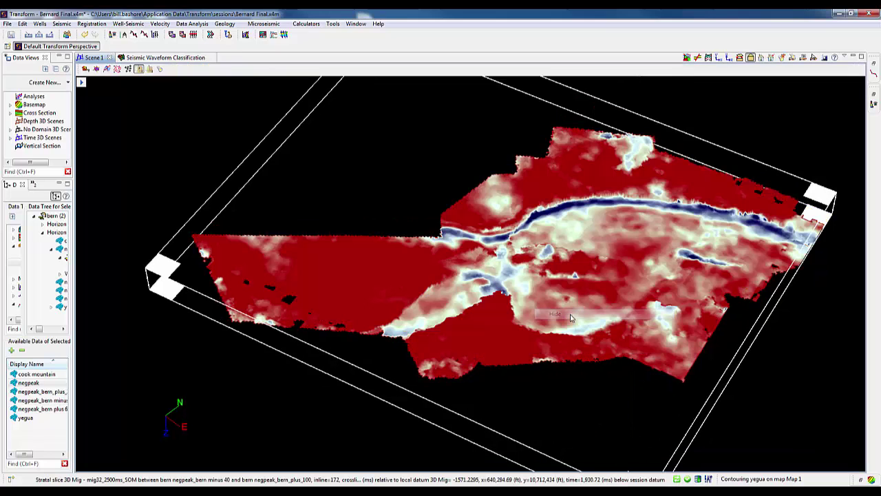
click(573, 314)
click(577, 282)
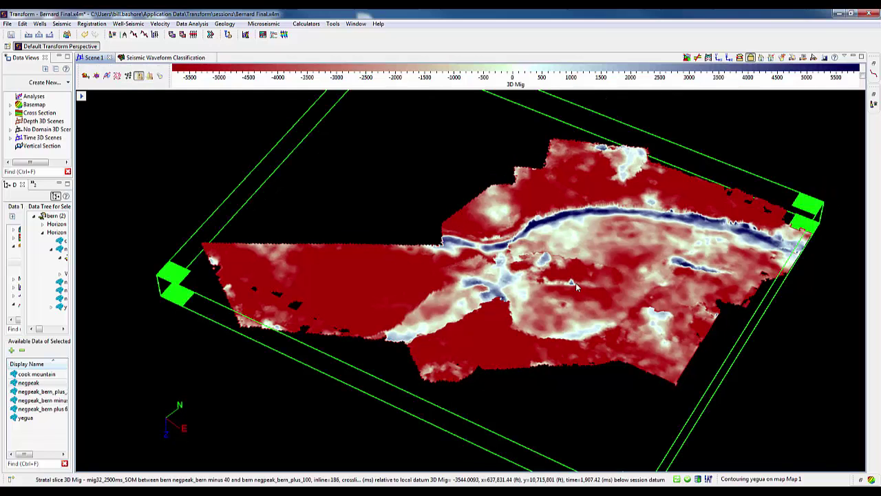
click(95, 58)
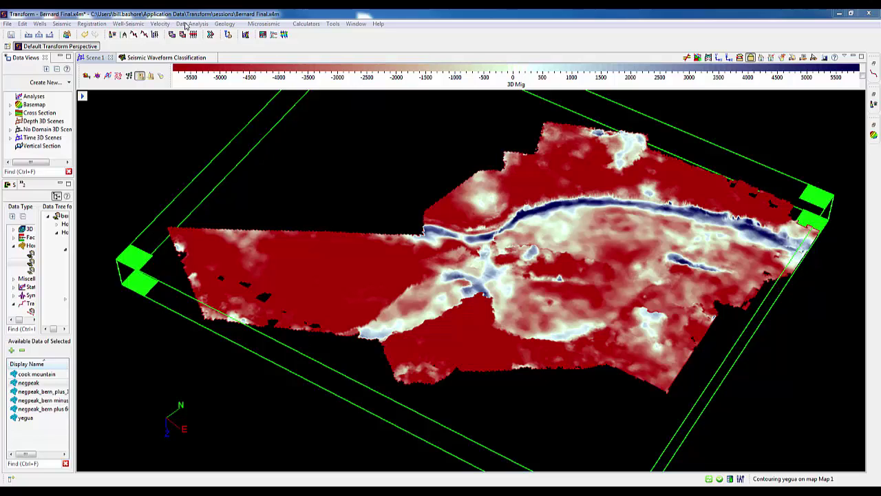
- Start a Horizons data analysis with negpeak as the reference grid and expand bern
click(184, 26)
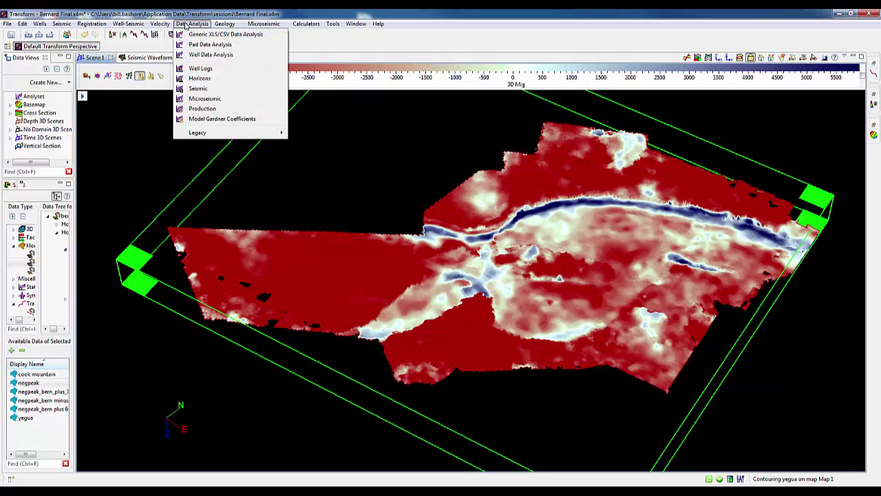
click(190, 79)
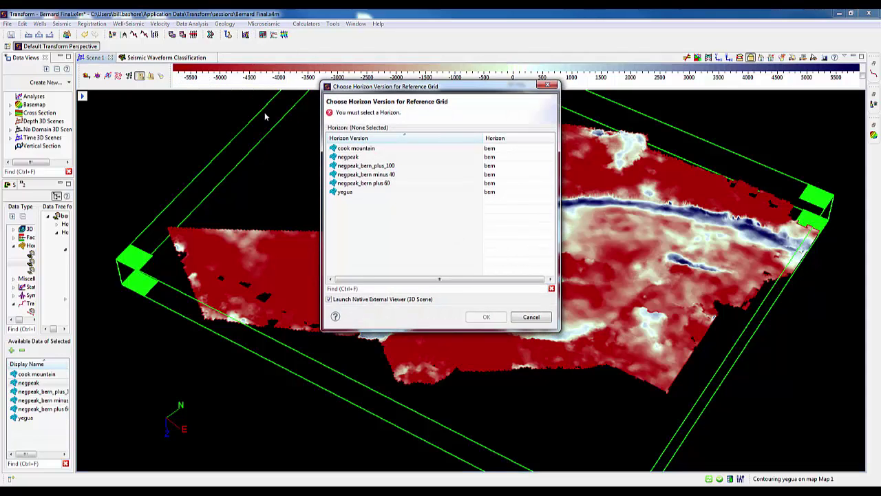
click(348, 157)
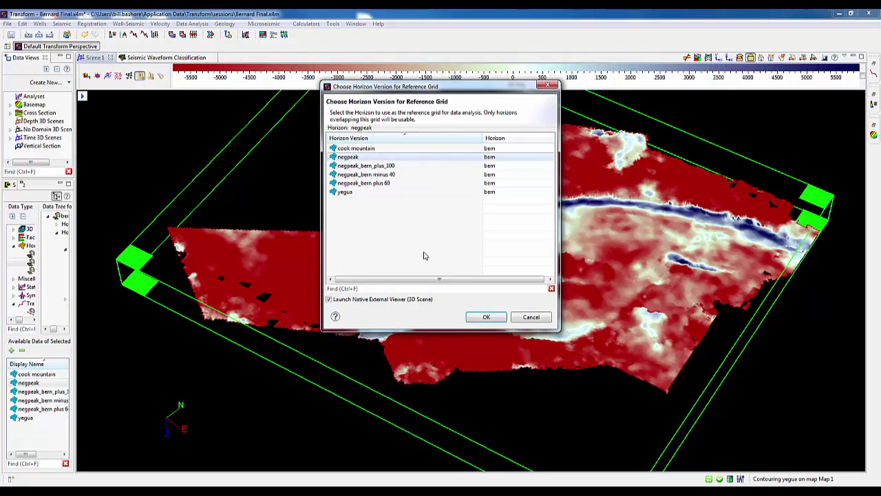
click(488, 317)
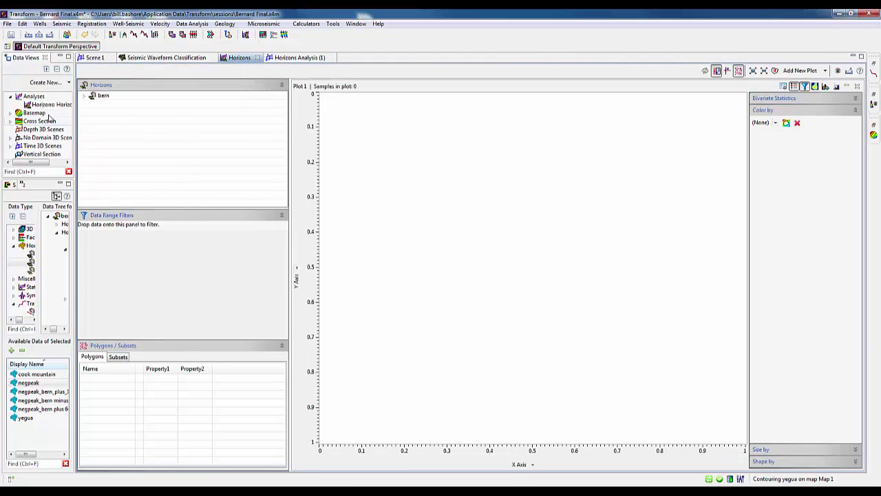
click(84, 96)
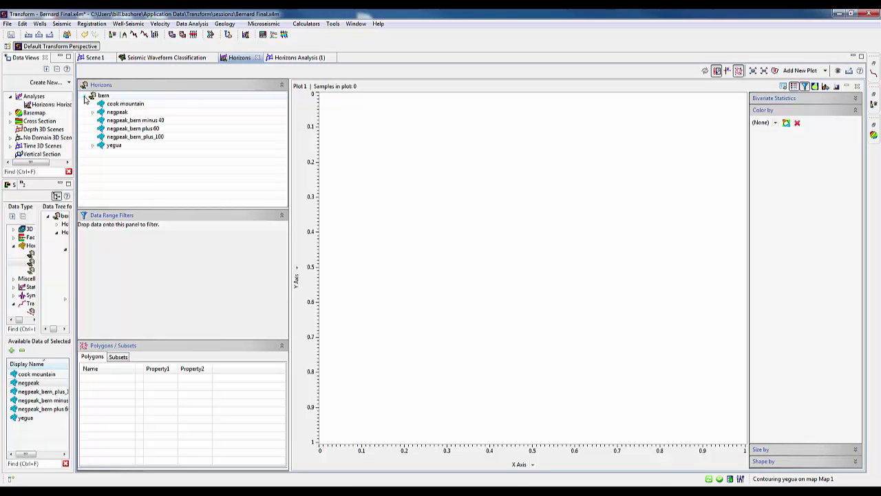
- Plot new histograms for negpeak_bern minus 40 and negpeak_bern_plus_100
right_click(132, 120)
click(153, 127)
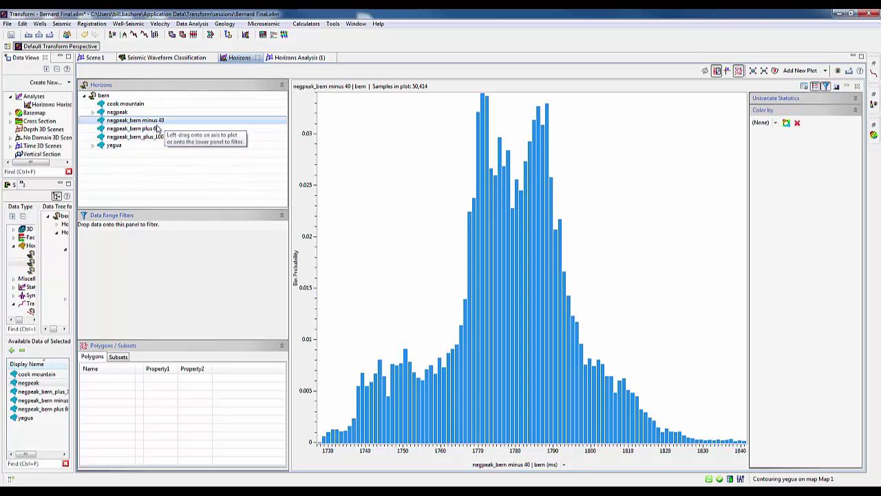
click(152, 139)
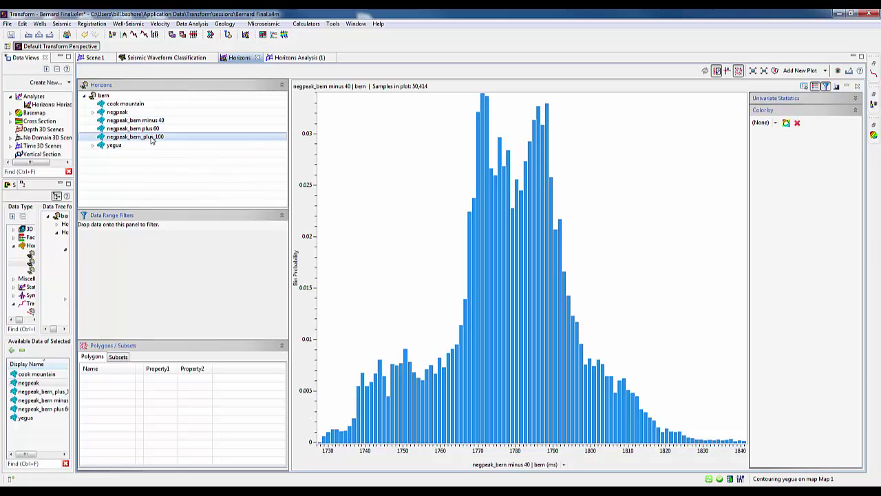
right_click(152, 138)
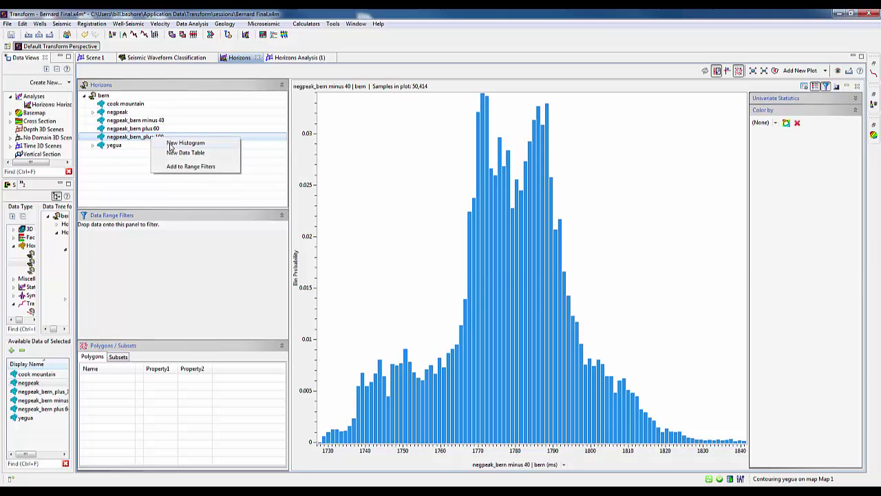
click(172, 143)
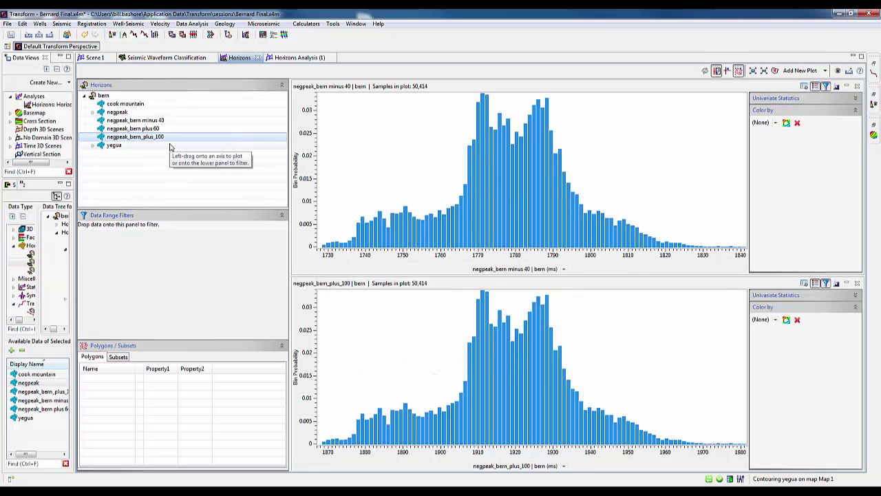
- Start Subset/Resample on mig32_2500ms_SOM, choosing to change spatial and vertical sampling
click(94, 58)
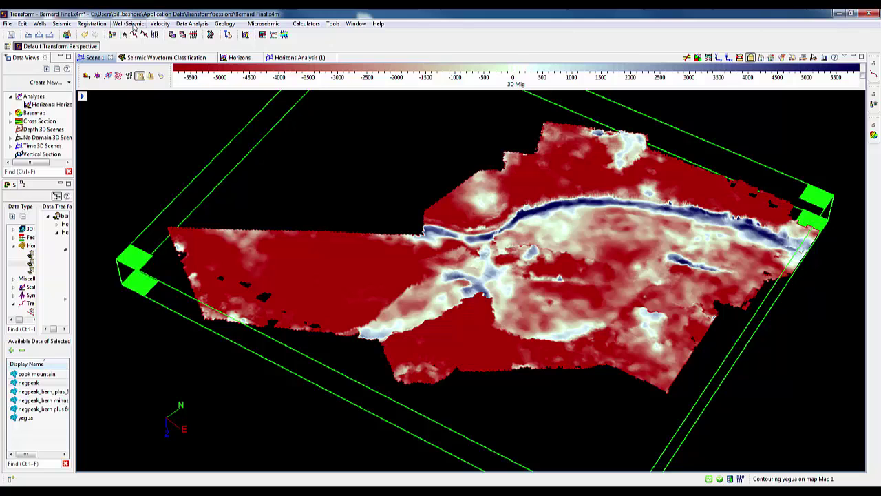
click(65, 25)
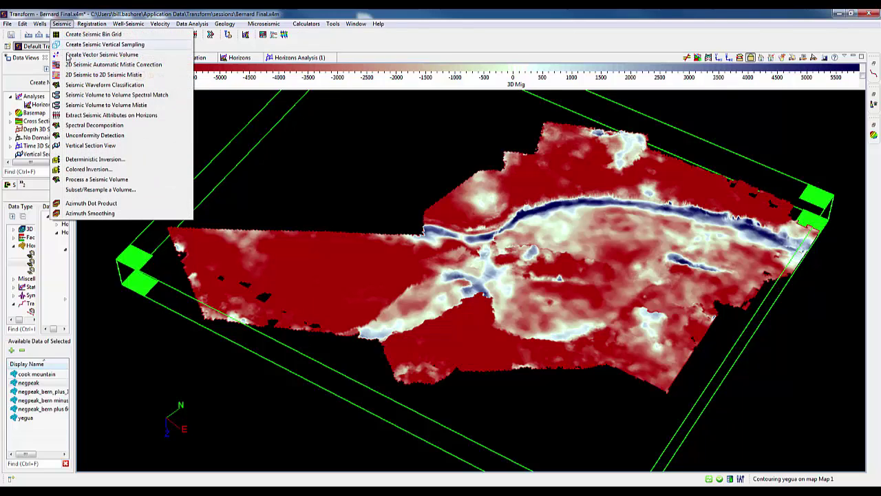
click(96, 190)
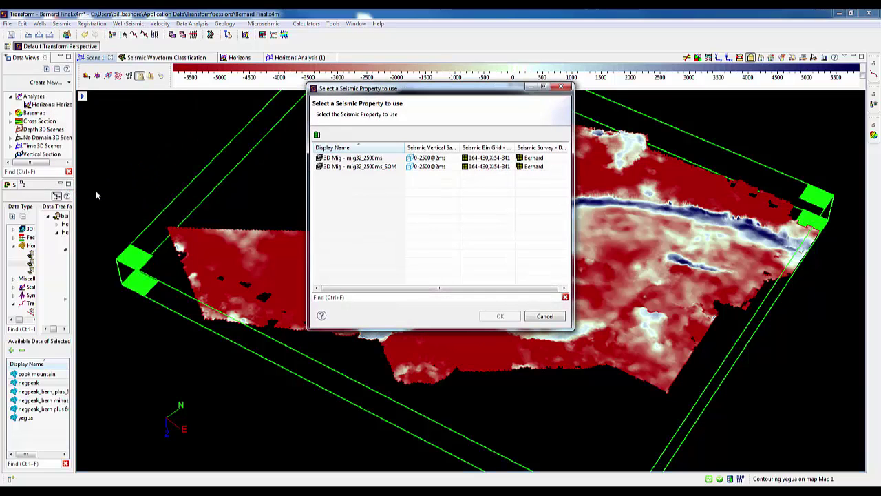
click(367, 167)
click(497, 316)
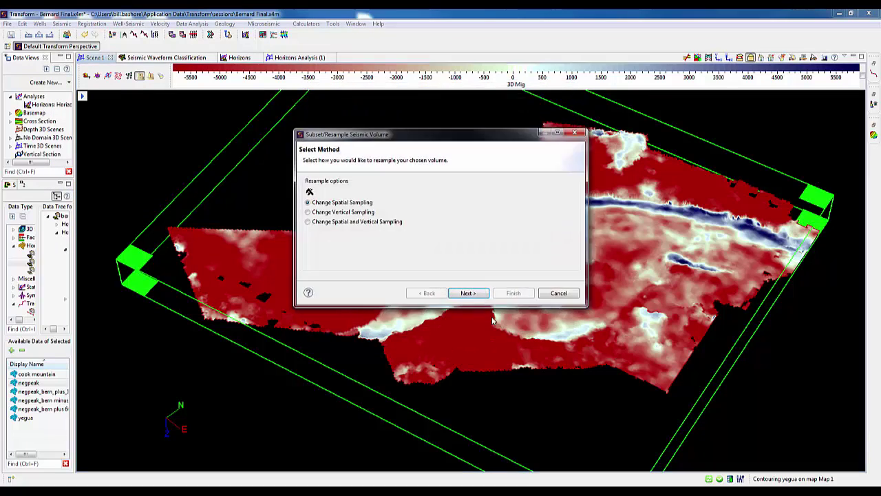
click(308, 221)
click(467, 293)
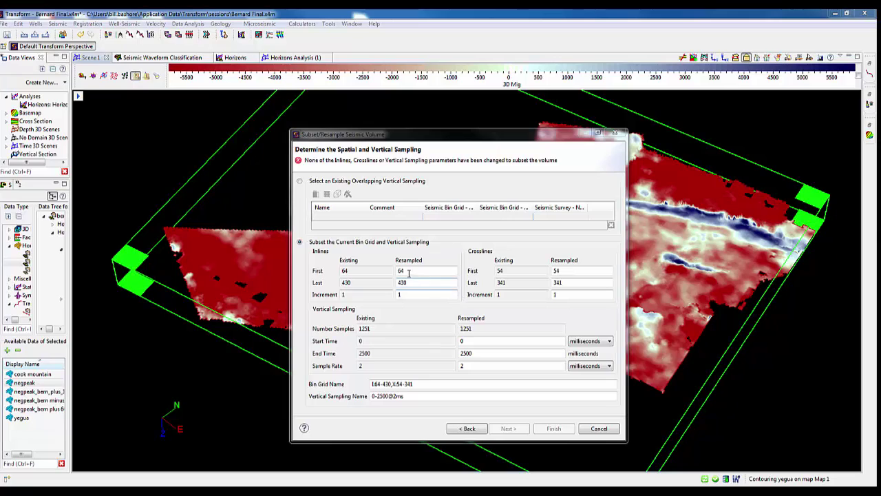
- Set the inline range to 80–280 and the crossline range to 100–330
drag(408, 272, 396, 271)
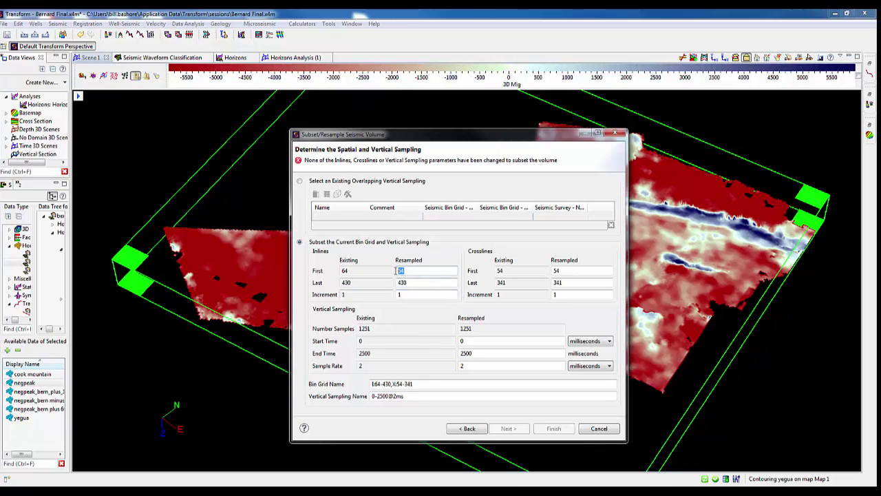
text(80)
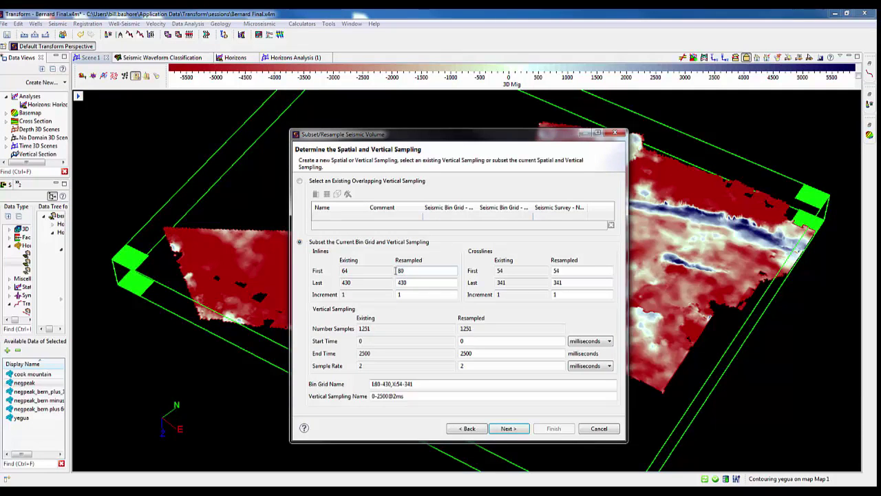
drag(408, 282, 397, 282)
text(280)
drag(563, 271, 551, 274)
text(100)
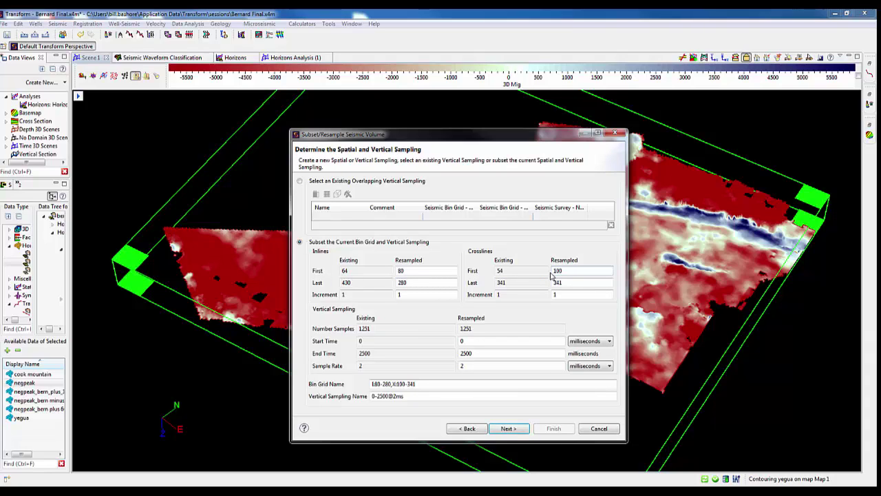
drag(564, 282, 558, 283)
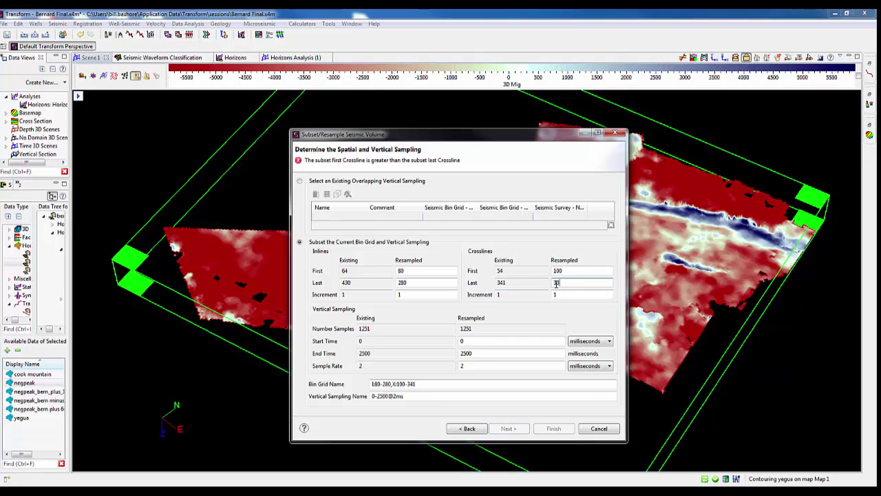
text(30)
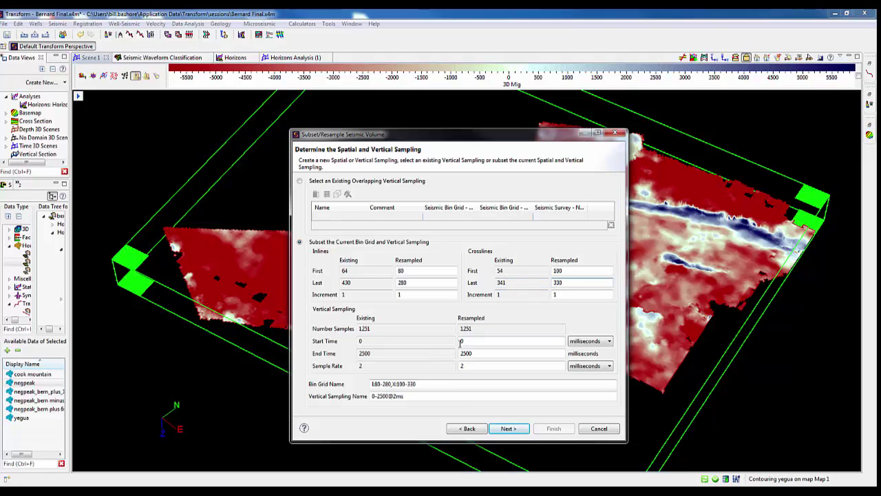
- Set the time window to 1700–2000 ms and continue to property naming
click(461, 340)
text(10)
key(BackSpace)
text(700)
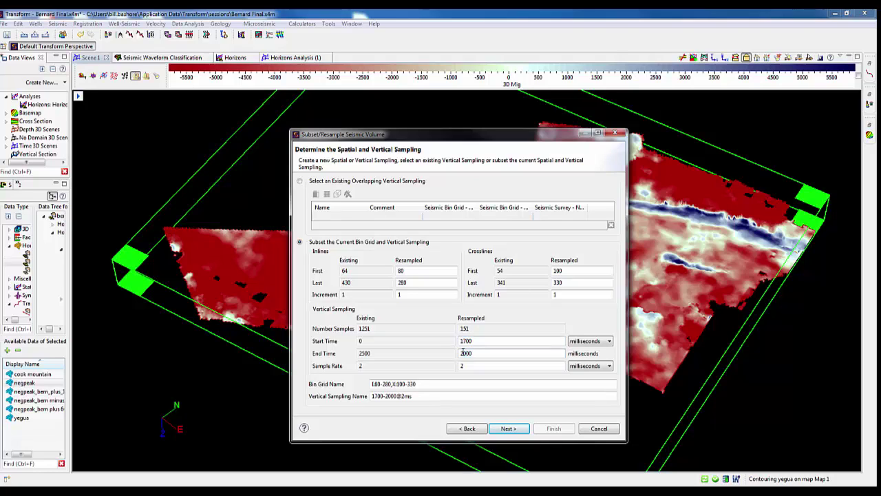
click(507, 428)
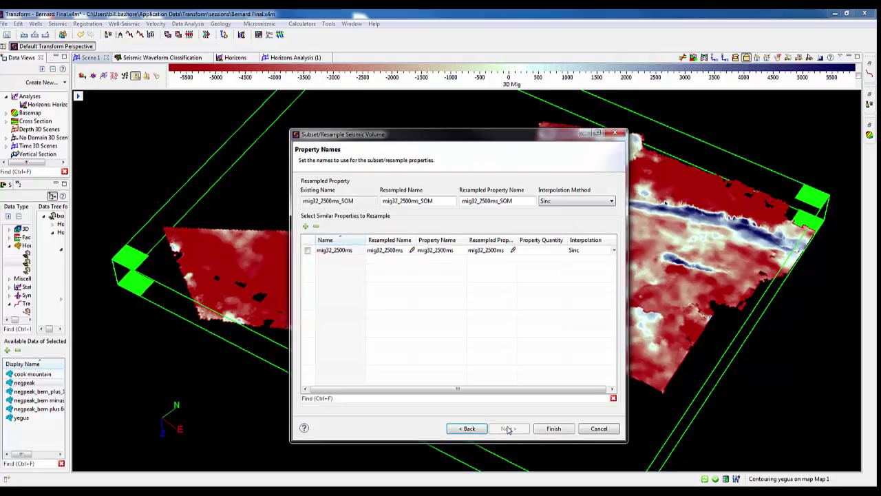
- Run the resampling and list the 3D seismic properties in Add Data to 3D Scene
click(553, 429)
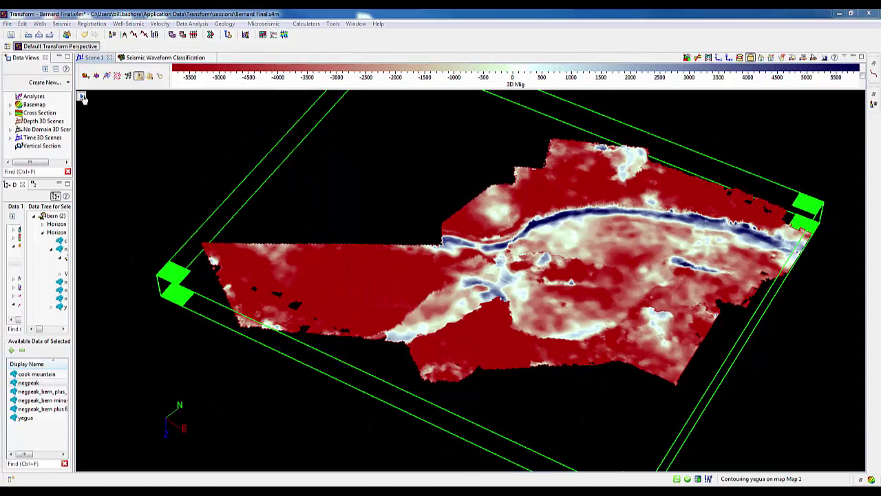
click(81, 98)
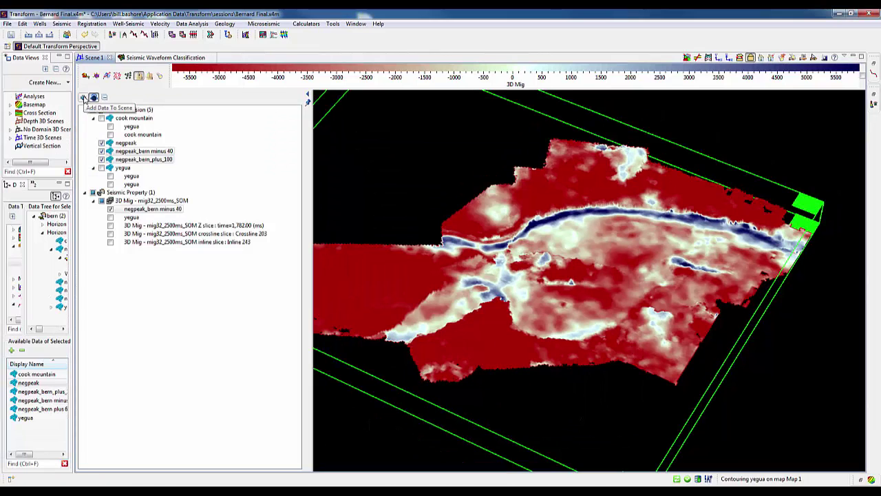
click(84, 98)
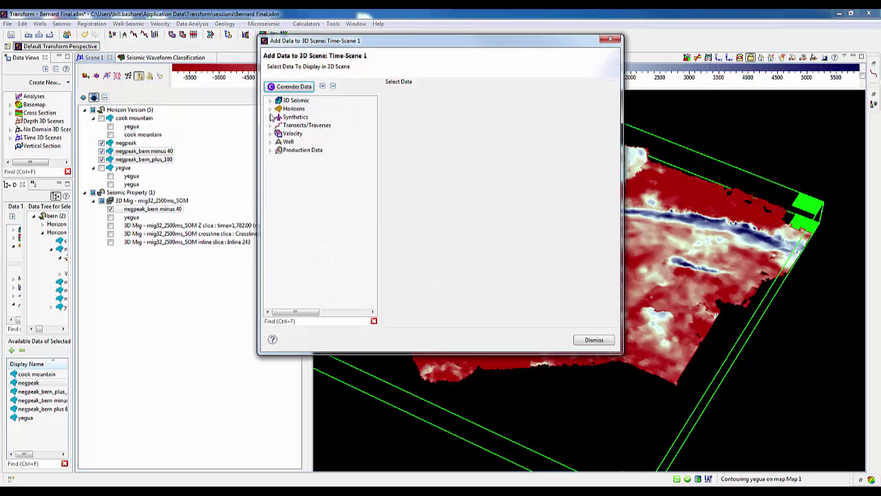
click(271, 101)
click(303, 110)
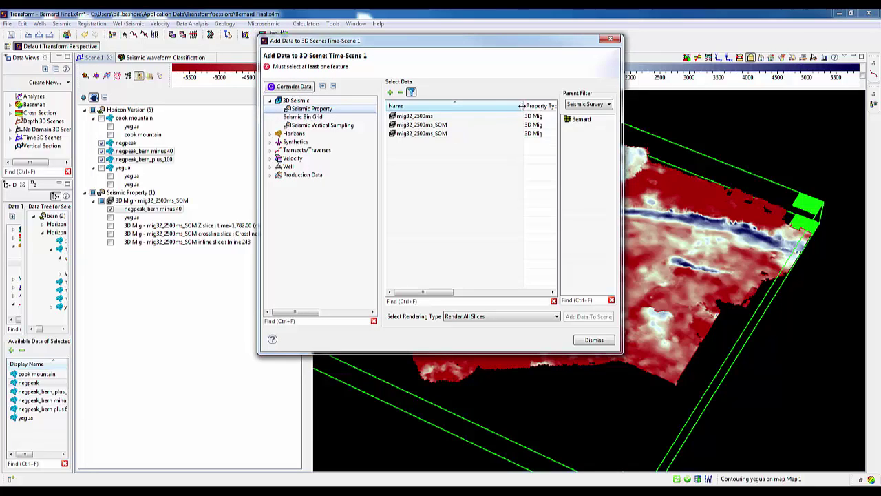
- Add mig32_2500ms_SOM as a Render Volume Prism and stretch it over most of the horizon
drag(524, 105, 479, 103)
mouse_move(538, 106)
mouse_down()
mouse_move(593, 106)
mouse_move(521, 104)
mouse_up()
click(421, 134)
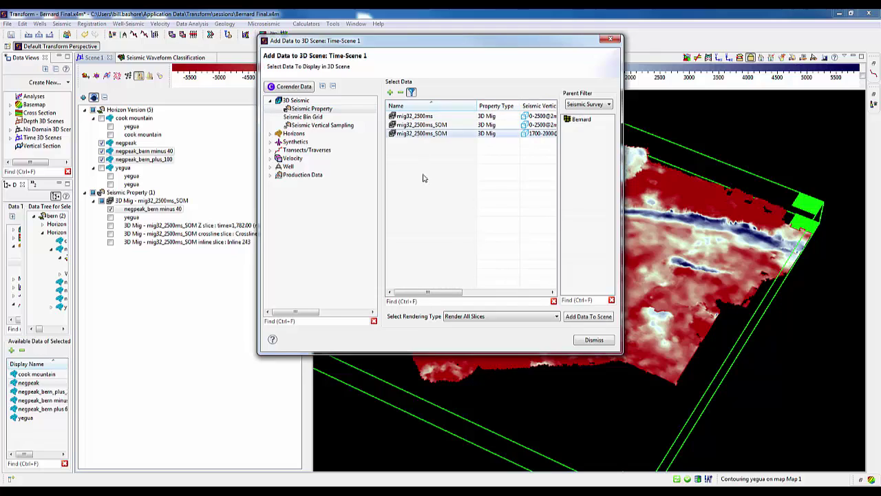
click(464, 316)
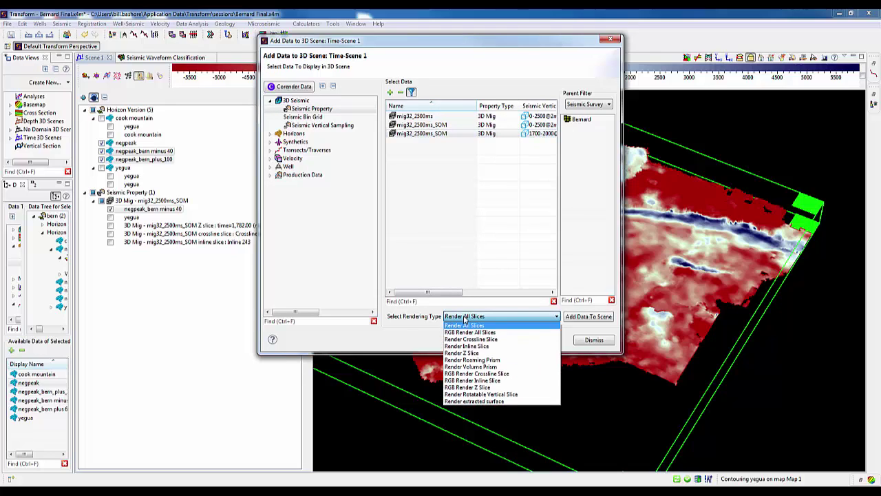
click(470, 368)
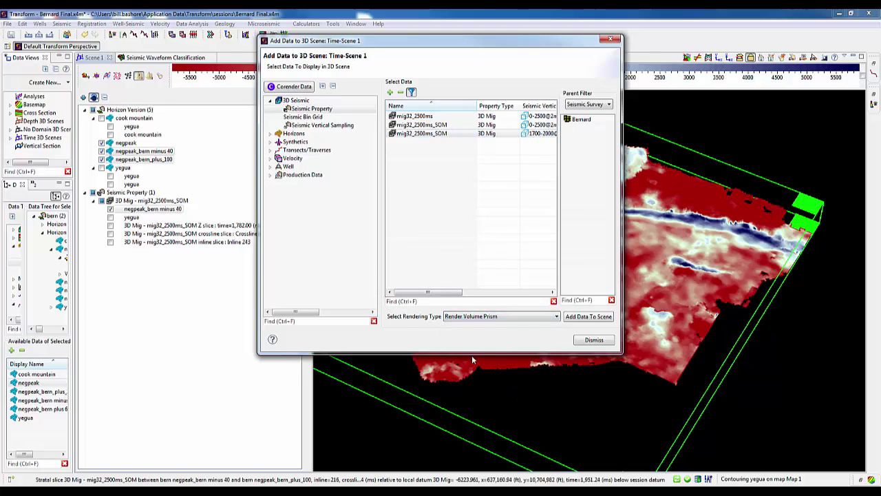
click(588, 317)
click(590, 340)
drag(714, 236, 840, 189)
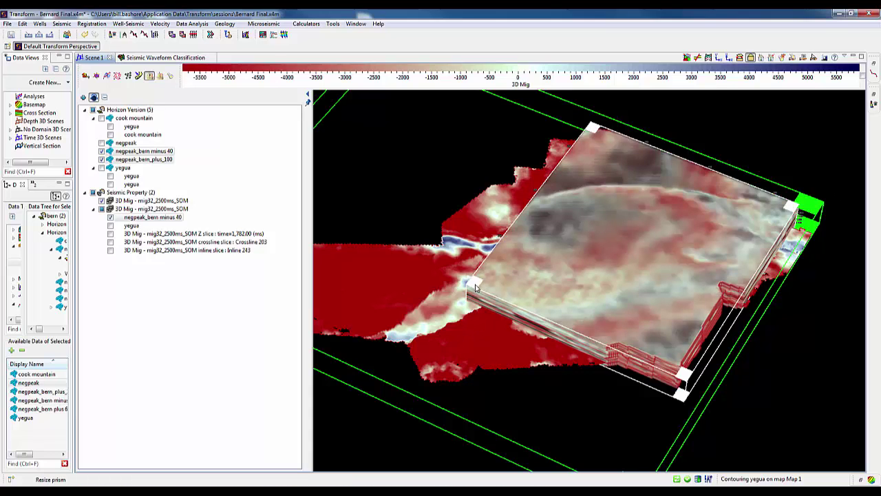
drag(474, 287, 331, 314)
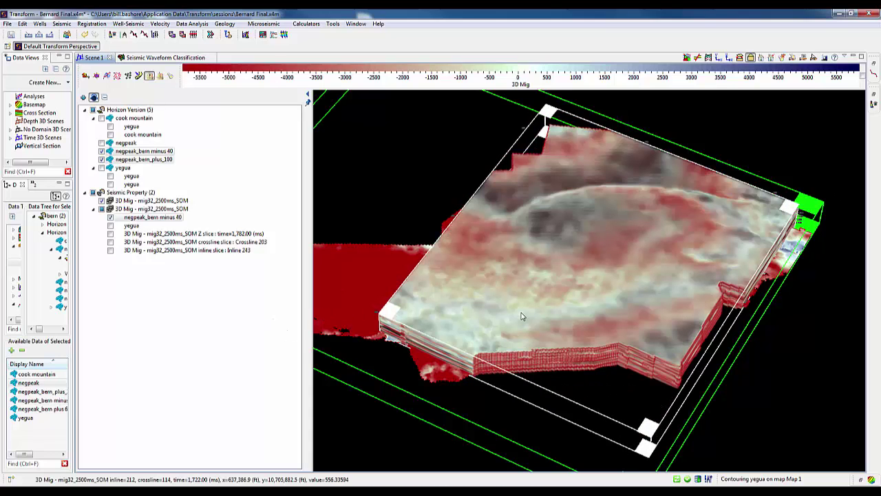
- Run Spectral Analysis on the prism and show its amplitude spectrum with the tracking tool
right_click(545, 257)
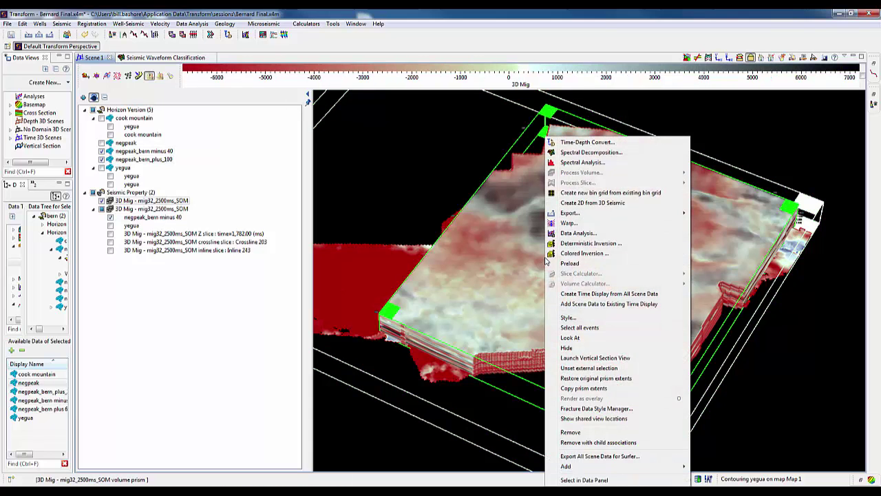
click(582, 163)
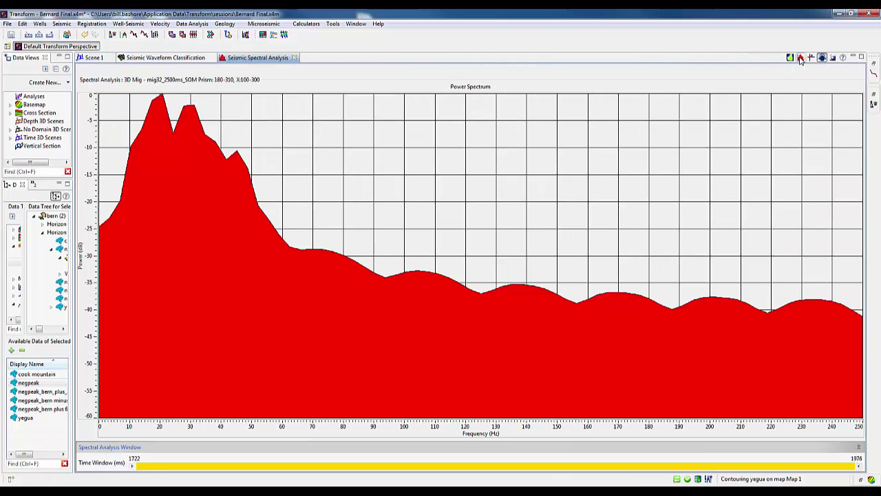
click(801, 59)
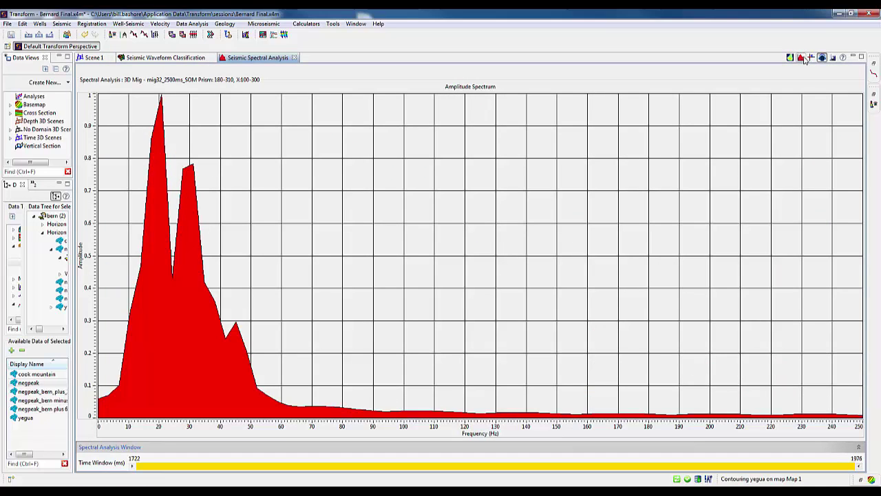
click(813, 59)
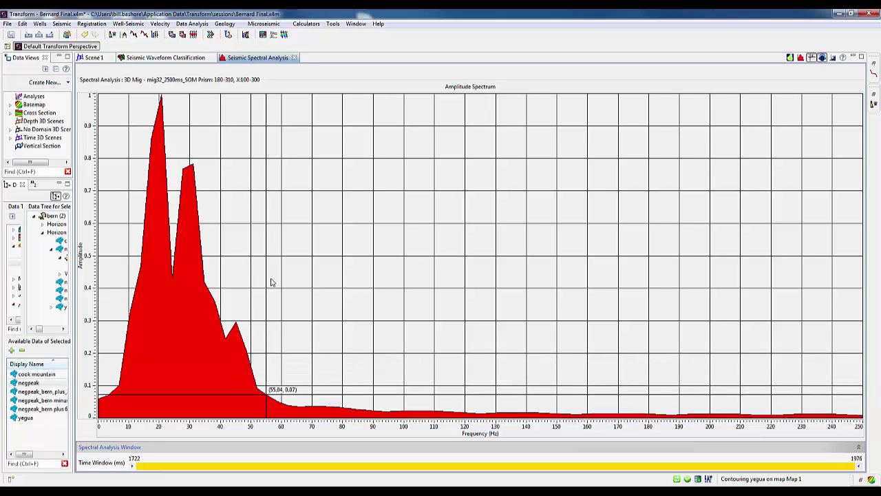
- Run Spectral Decomposition on the prism from 8 to 50 Hz in 2 Hz steps
click(294, 58)
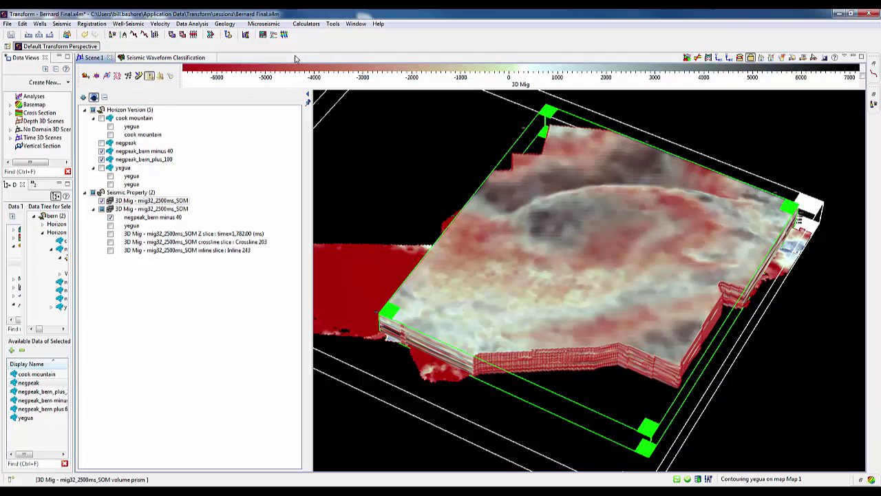
right_click(542, 170)
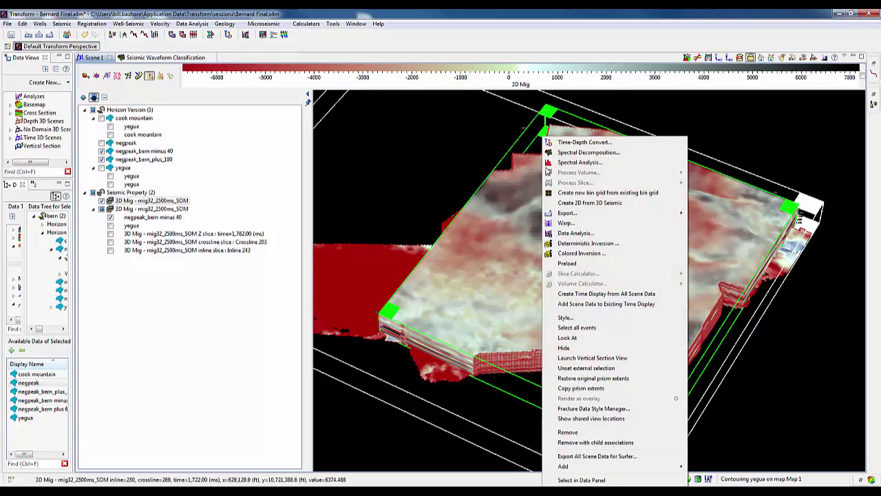
click(586, 152)
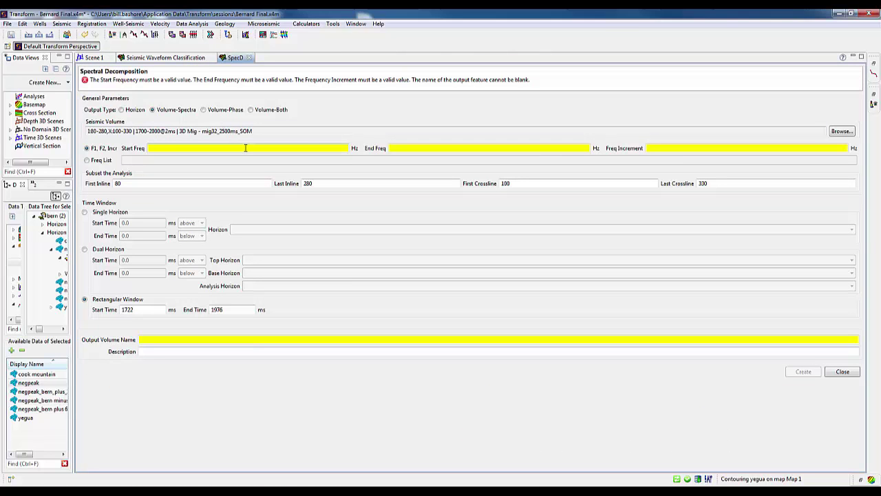
text(8)
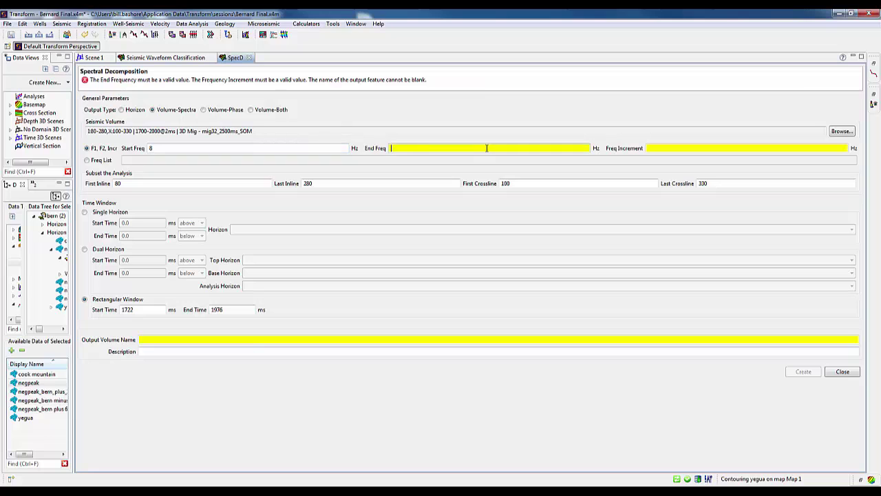
text(-50)
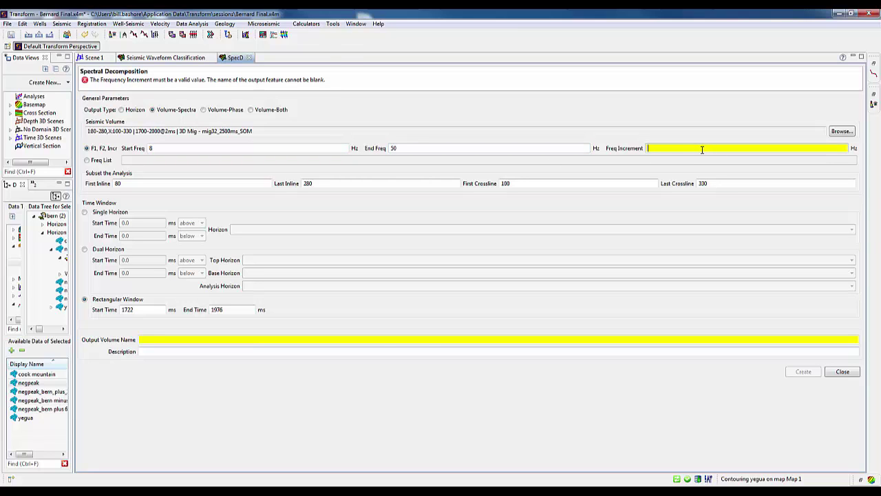
text((2)
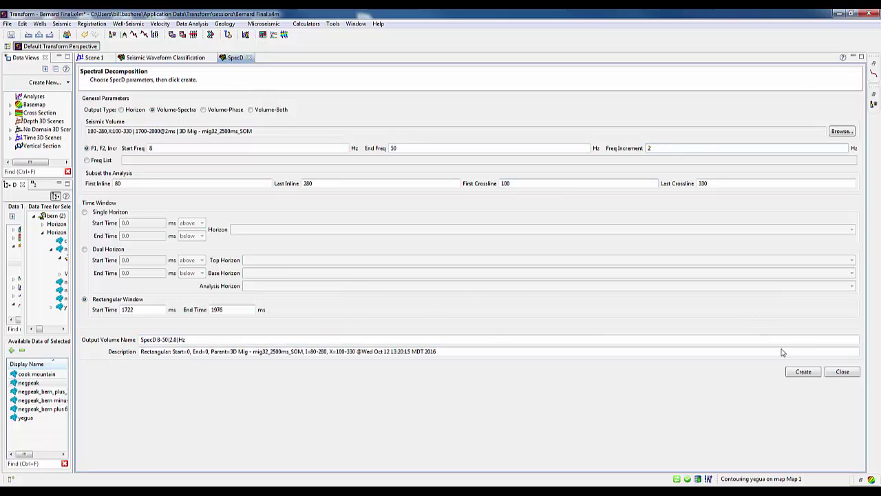
click(803, 372)
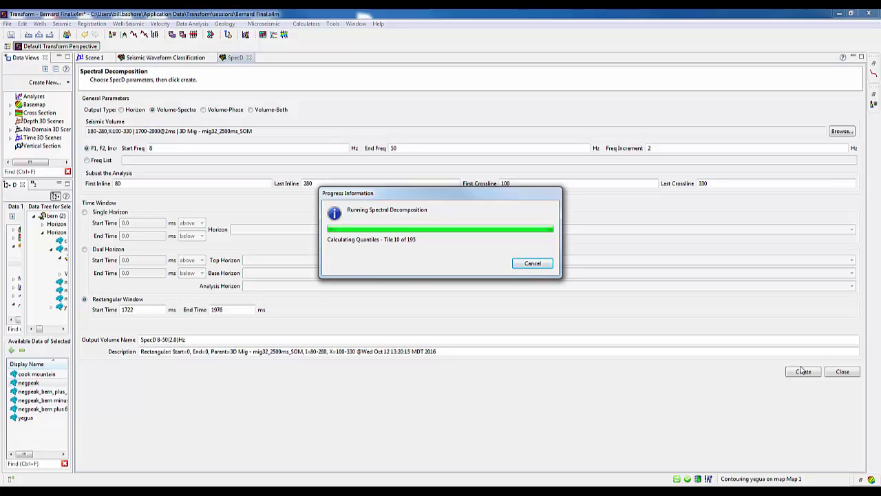
click(841, 372)
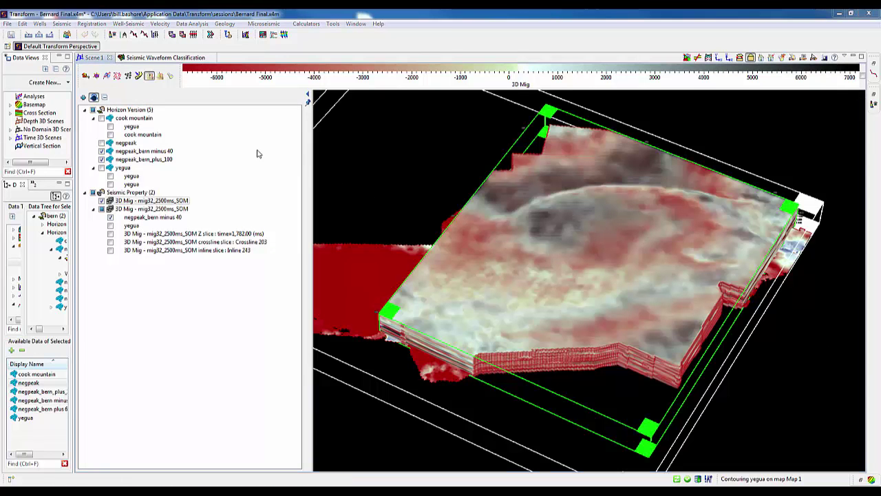
- Add an RGB Corender Stratal Slice of Amplitude SpecD 8-50(2.0)Hz between both bern horizons
click(83, 97)
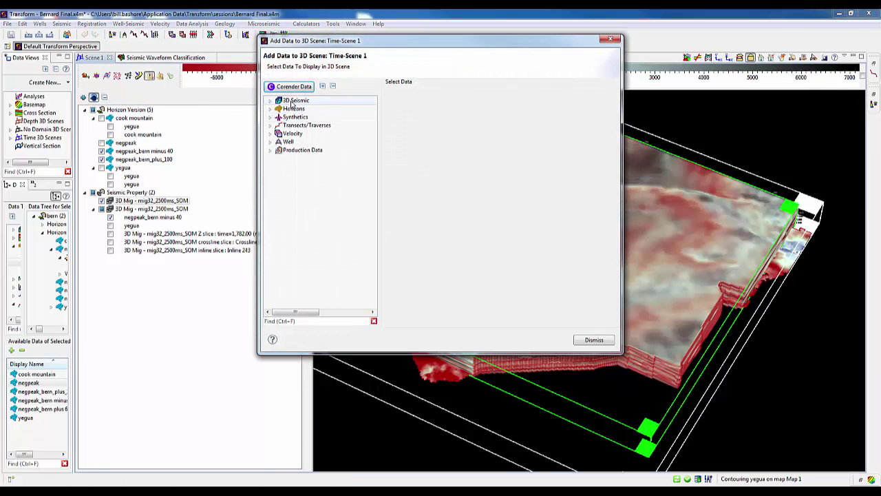
click(301, 89)
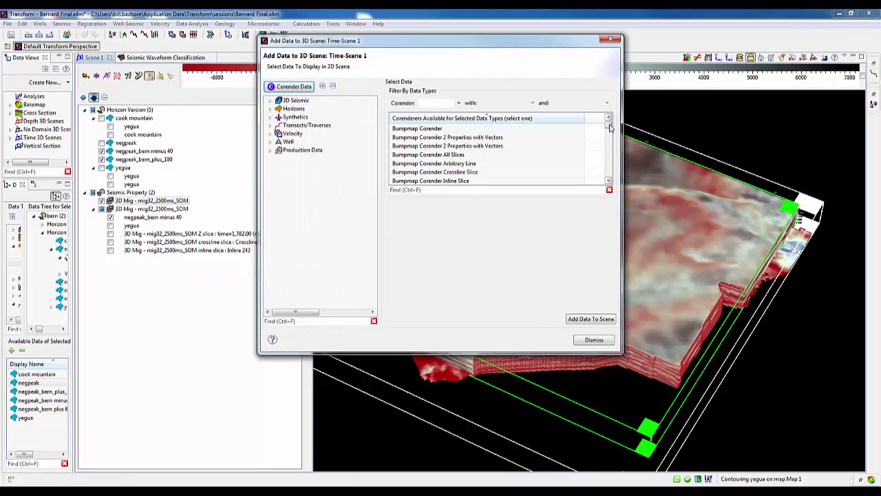
drag(609, 128, 607, 170)
click(458, 165)
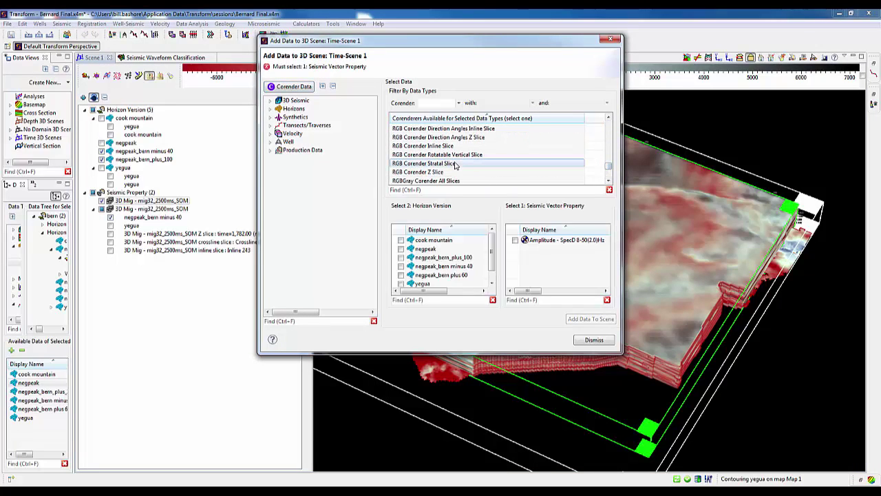
click(401, 258)
click(401, 266)
click(515, 239)
click(585, 321)
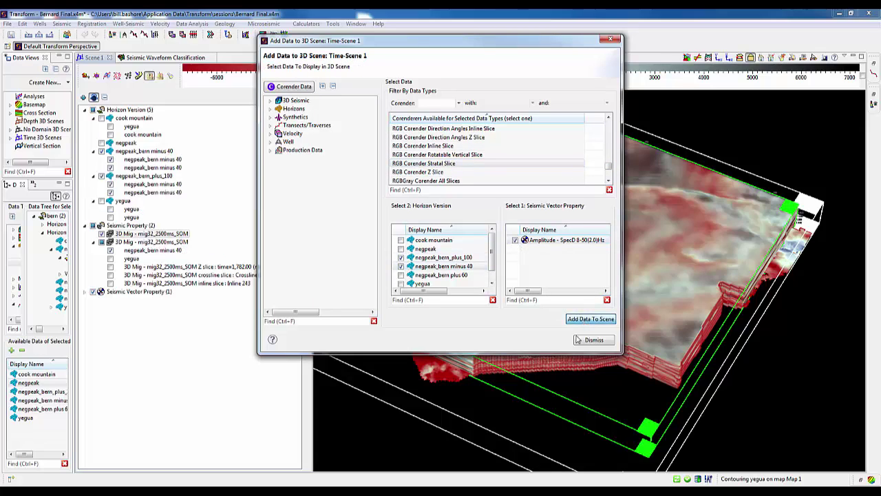
click(592, 340)
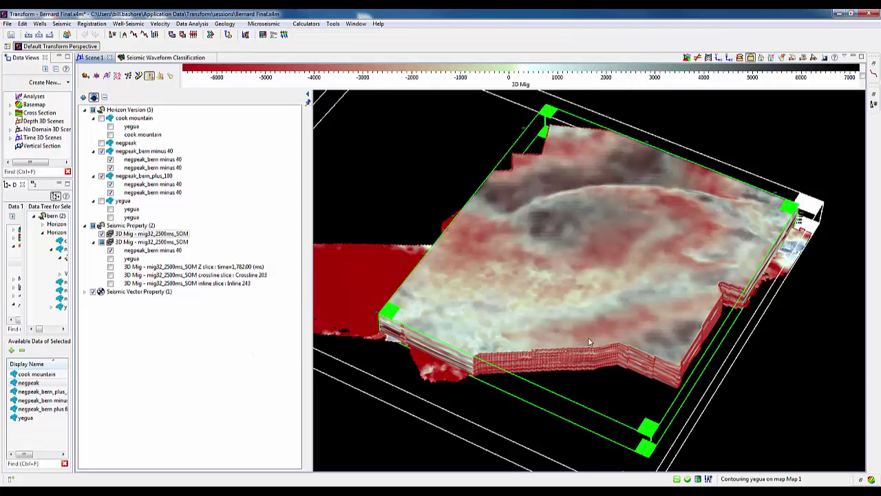
- Hide the 3D Mig SOM items, remove the Seismic Vector Property, and re-show the SOM volume
click(102, 242)
click(102, 234)
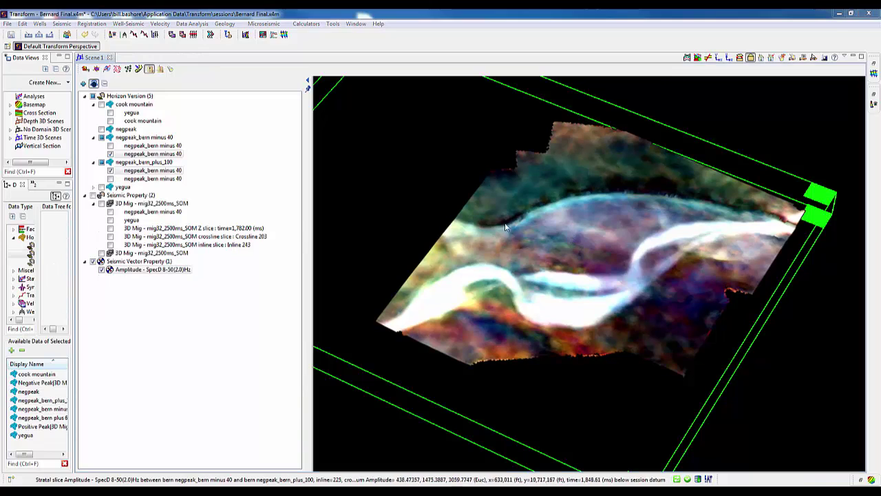
right_click(137, 265)
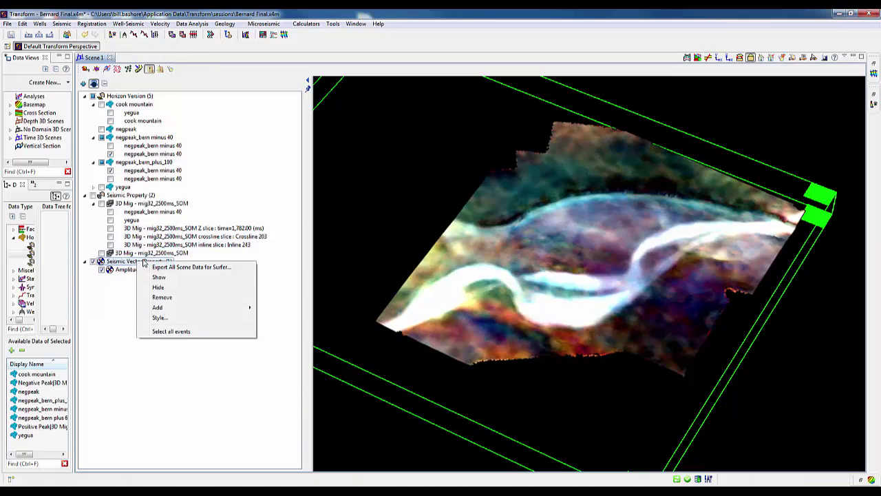
click(158, 297)
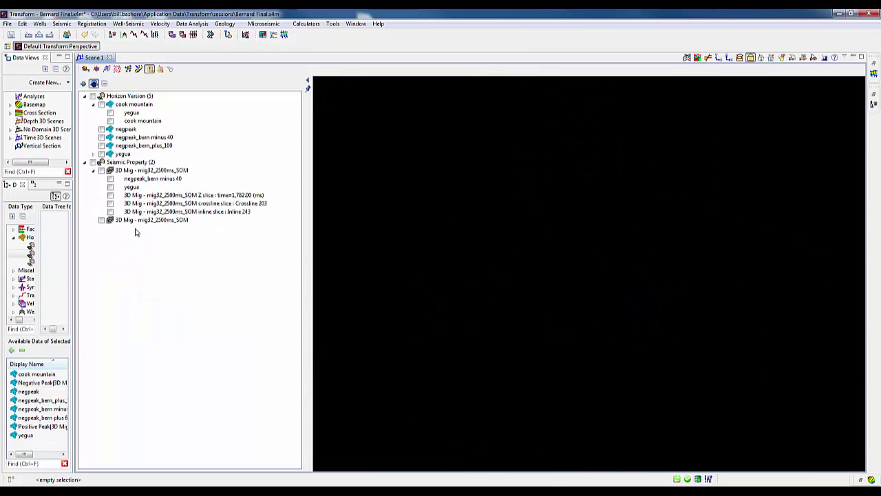
click(102, 221)
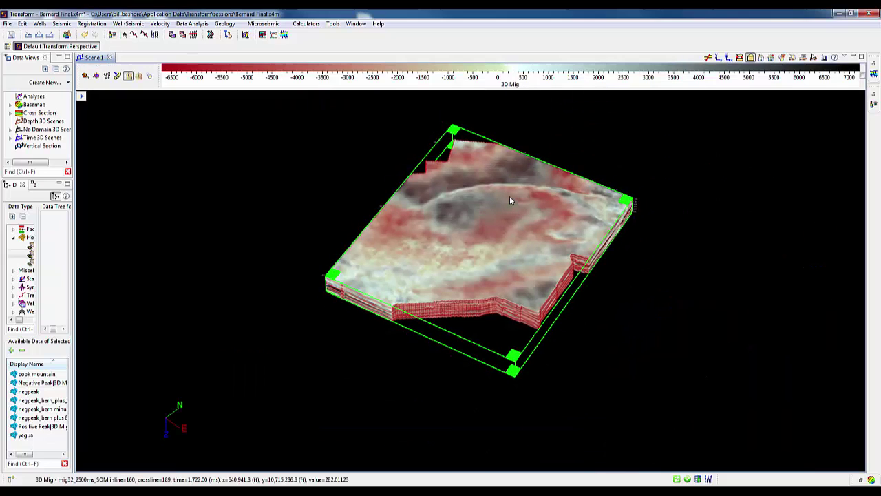
- Start a data analysis of the seismic volume and expand the Amplitude SpecD frequency list
right_click(507, 203)
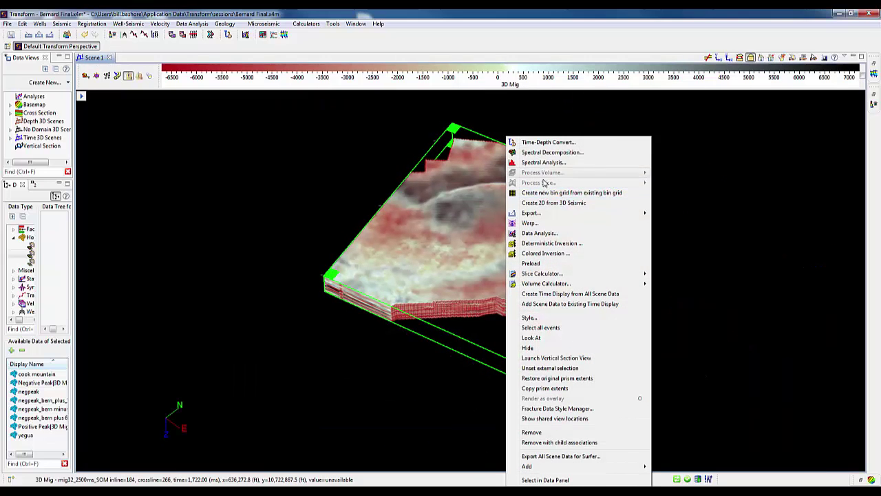
click(540, 233)
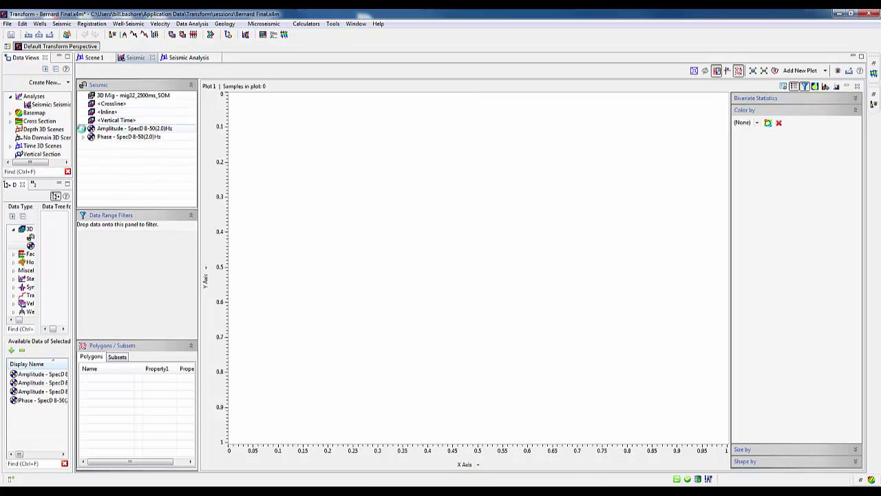
click(81, 129)
click(110, 215)
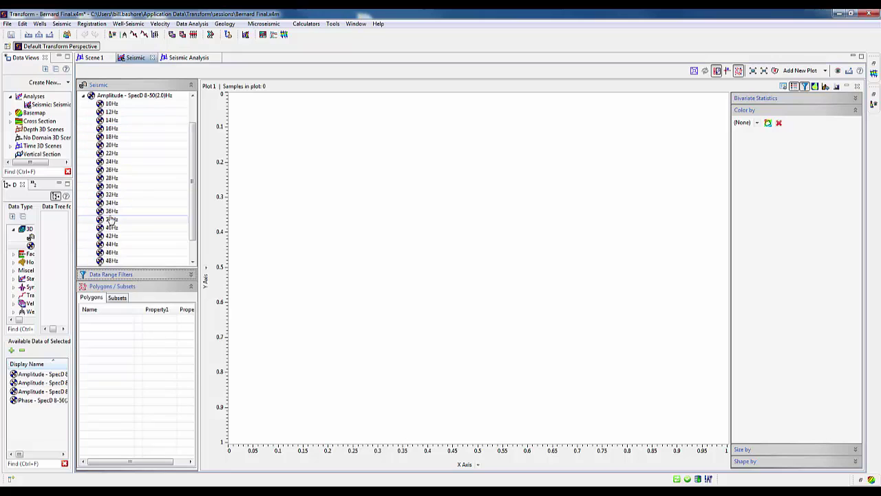
click(118, 286)
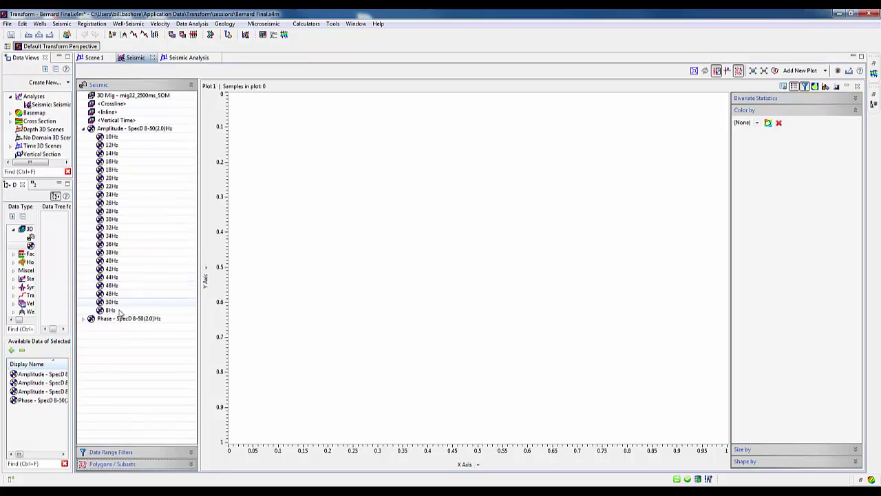
- Select all amplitude frequencies from 10Hz through 8Hz and create a New Correlation Table
click(115, 139)
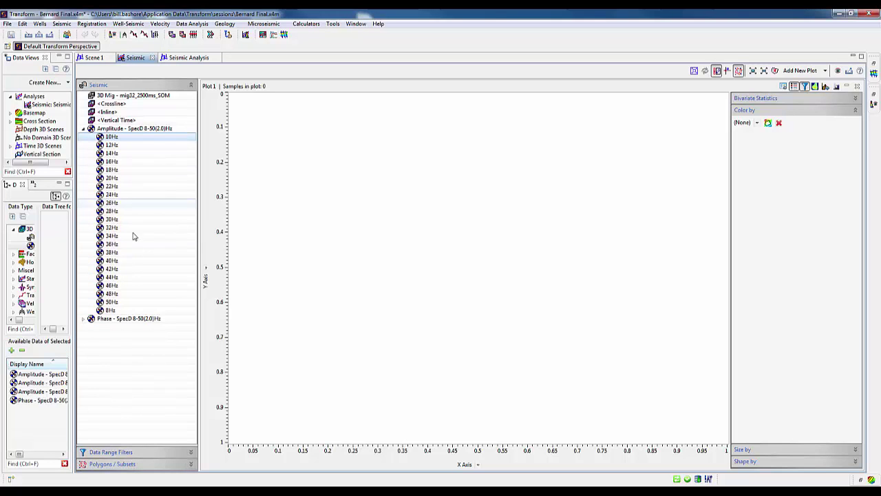
shift+click(125, 311)
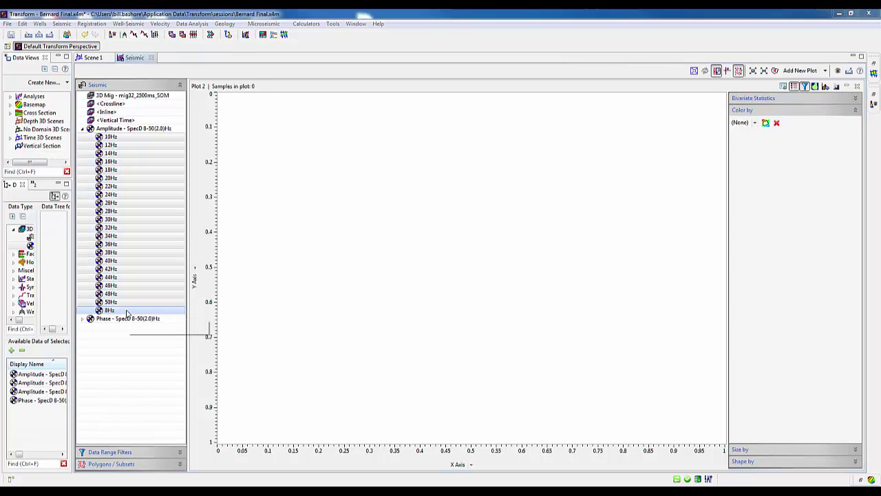
right_click(126, 311)
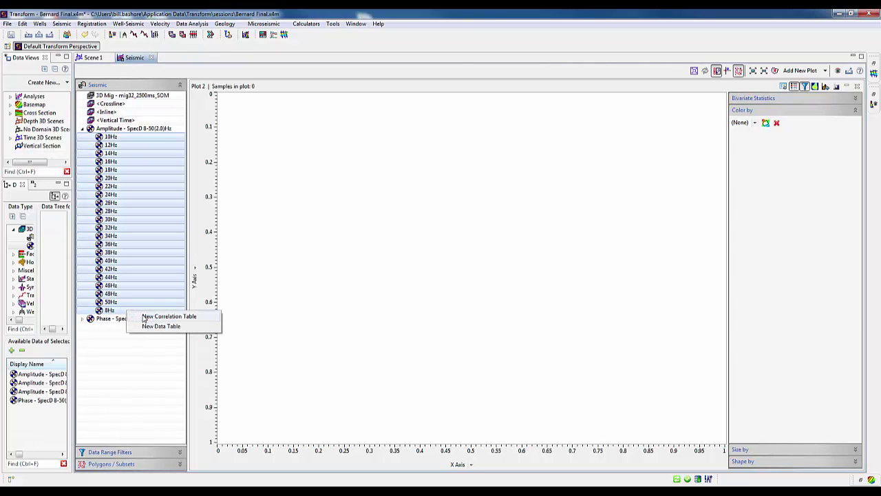
click(158, 317)
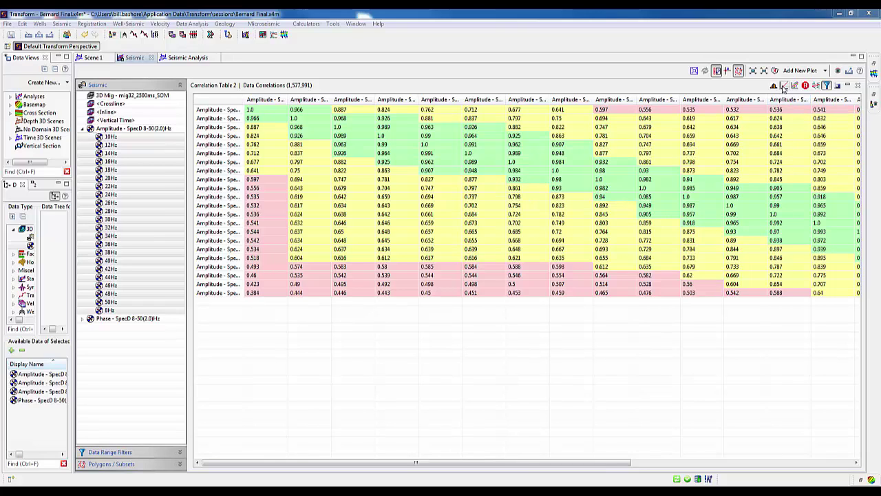
- Run MultiCollinearity Analysis at 0.75 max correlation and apply it, keeping 8, 16, 28 and 50 Hz
click(785, 86)
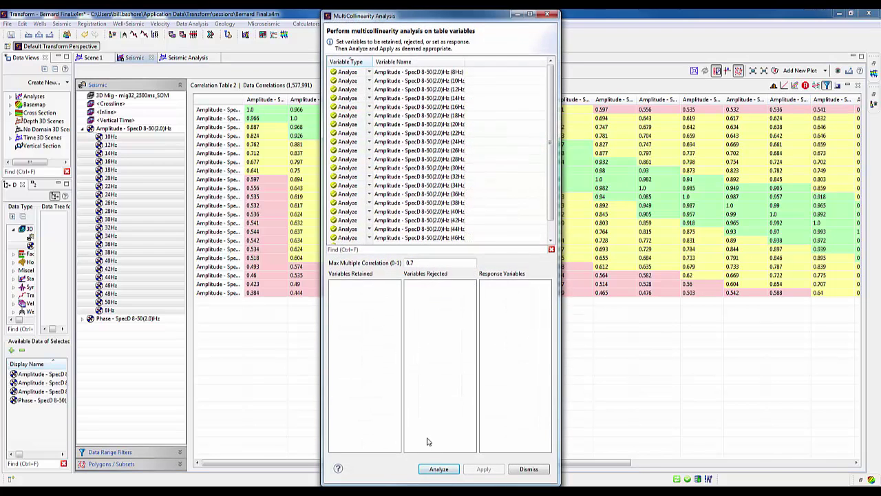
click(438, 470)
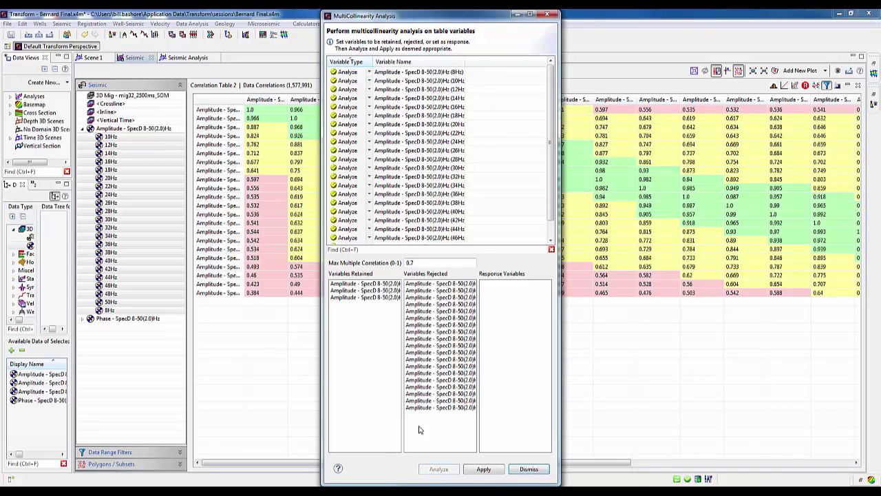
drag(321, 309, 198, 310)
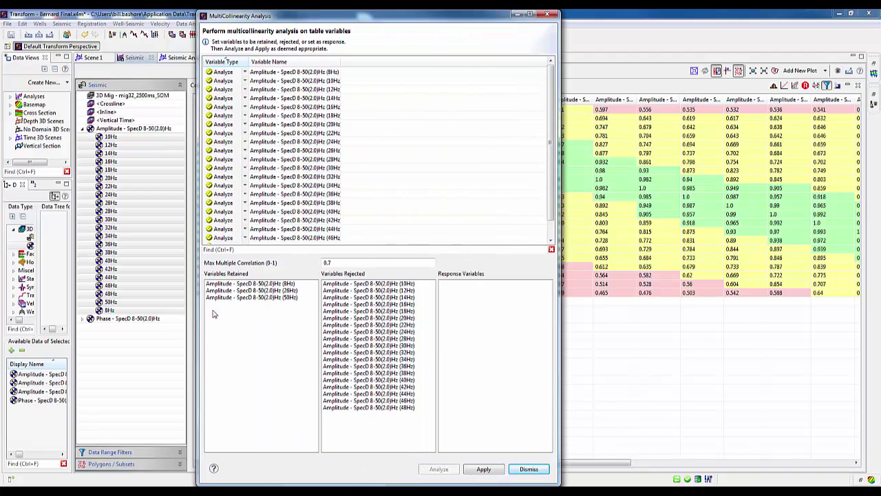
click(353, 263)
text(5)
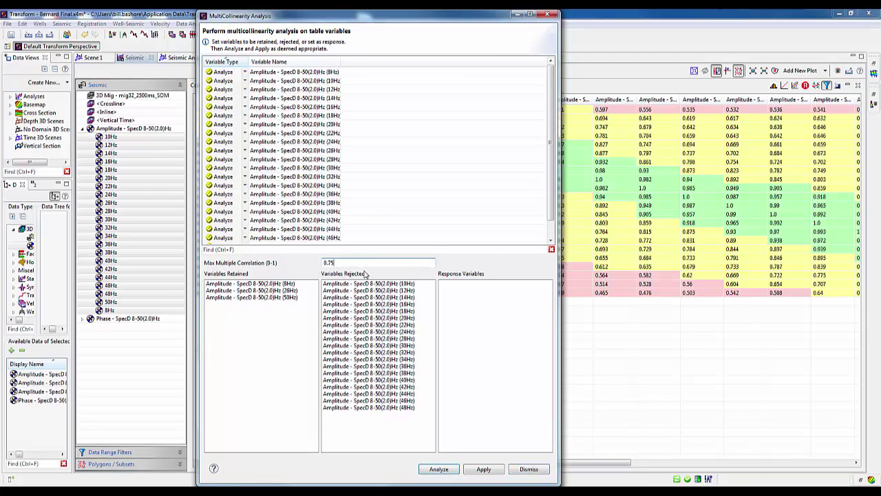
click(442, 470)
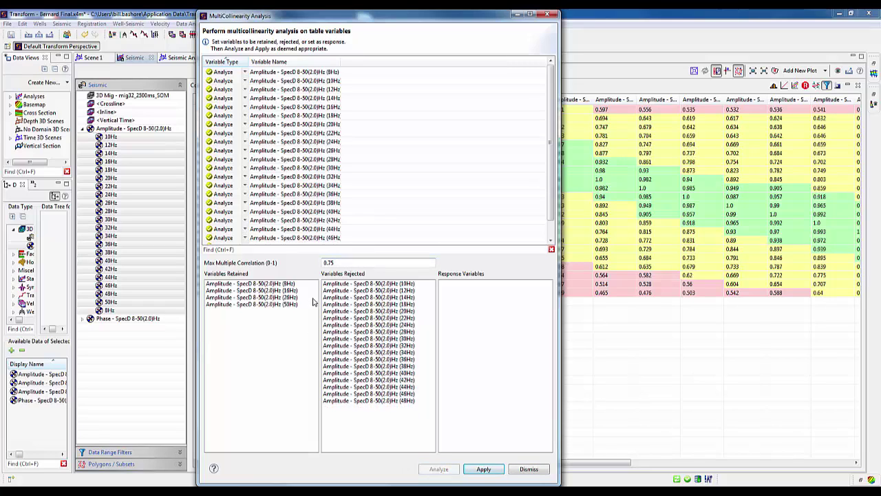
click(474, 470)
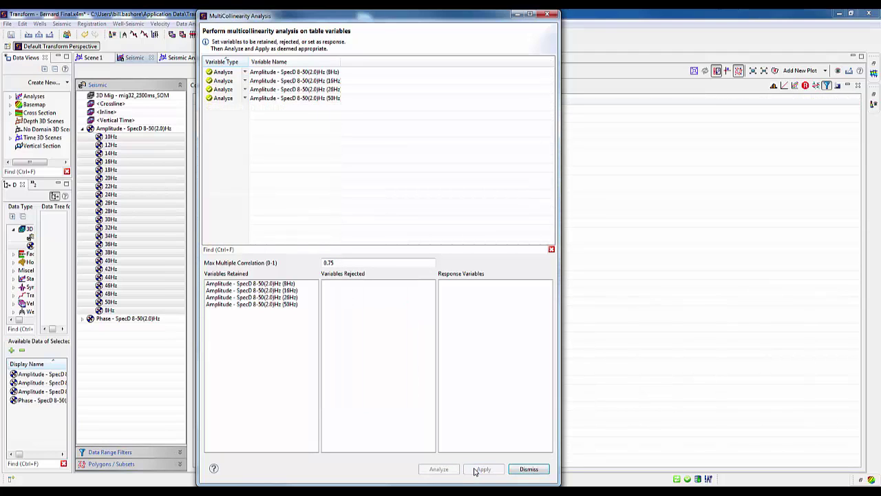
click(529, 469)
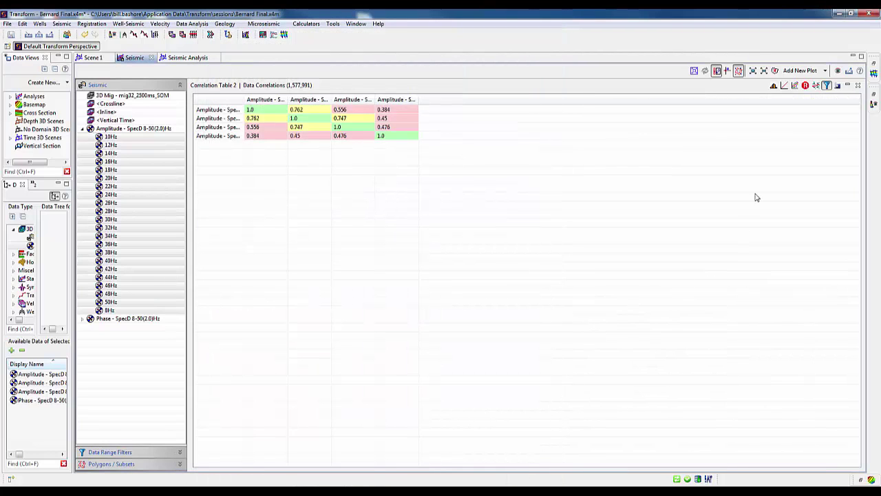
- Run a multivariate classification with 3 to 4 classes and 5000 modeling samples
click(796, 86)
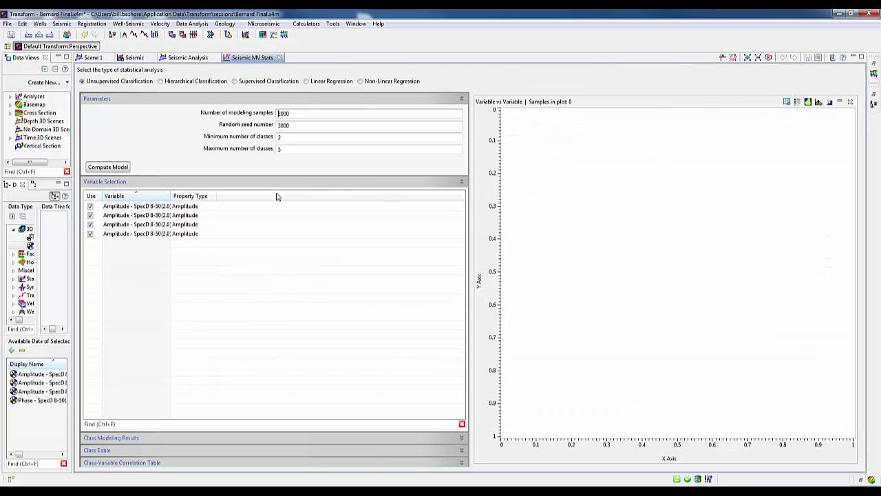
double_click(278, 137)
text(3)
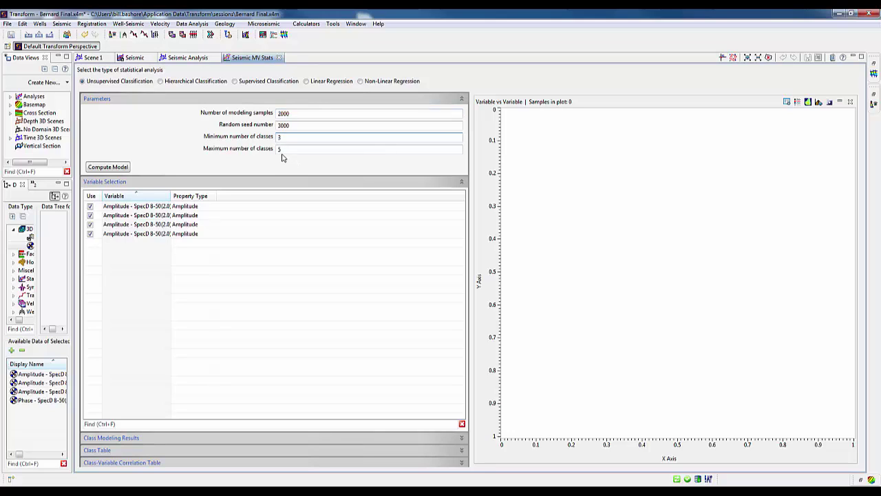
double_click(279, 150)
text(4)
click(282, 124)
drag(283, 114, 278, 114)
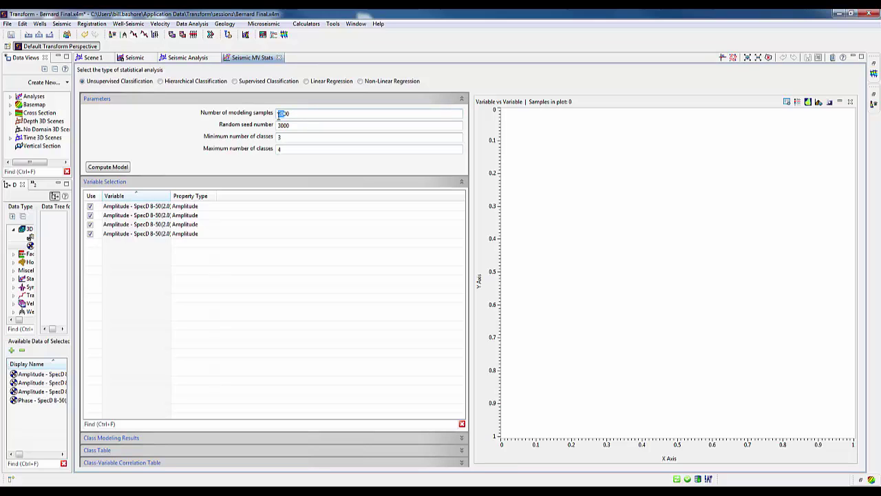
text(50)
click(124, 168)
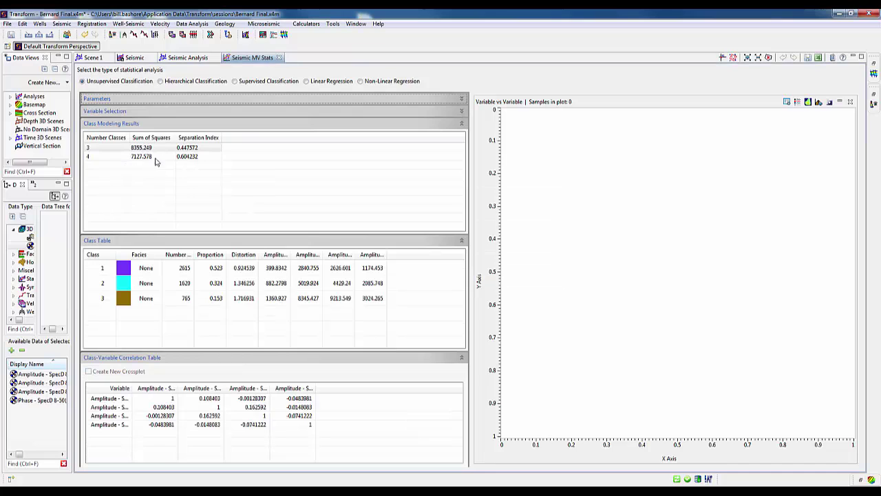
- Dock the Seismic Analysis scene beside the classification results
drag(183, 59, 247, 60)
click(246, 60)
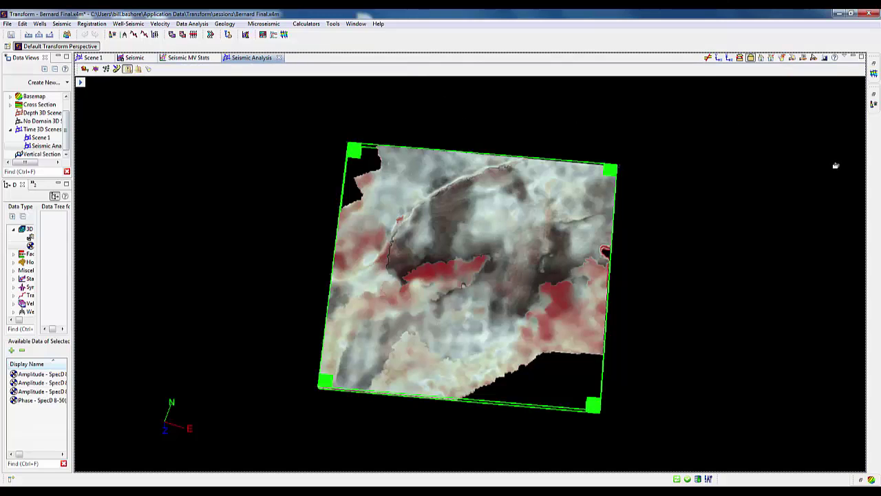
drag(835, 166, 836, 166)
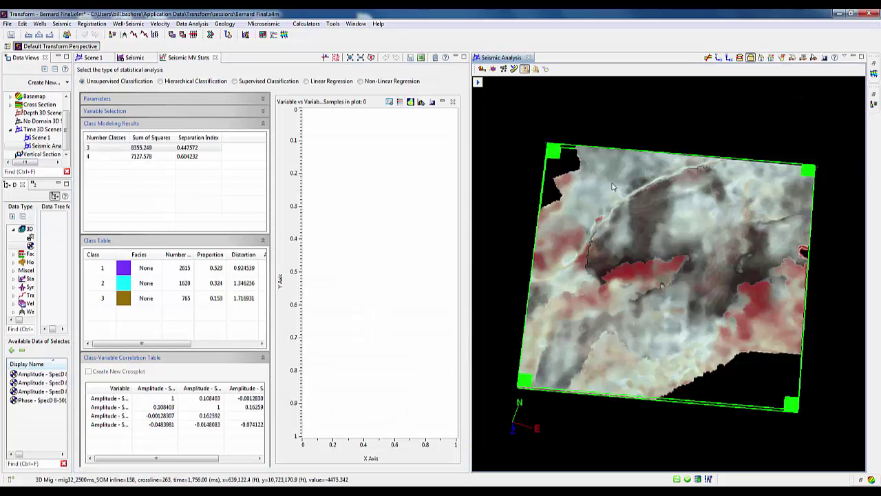
- Use classes 1, 2 and 3 in turn as the seismic map selection, ending on class 3
right_click(126, 270)
click(143, 287)
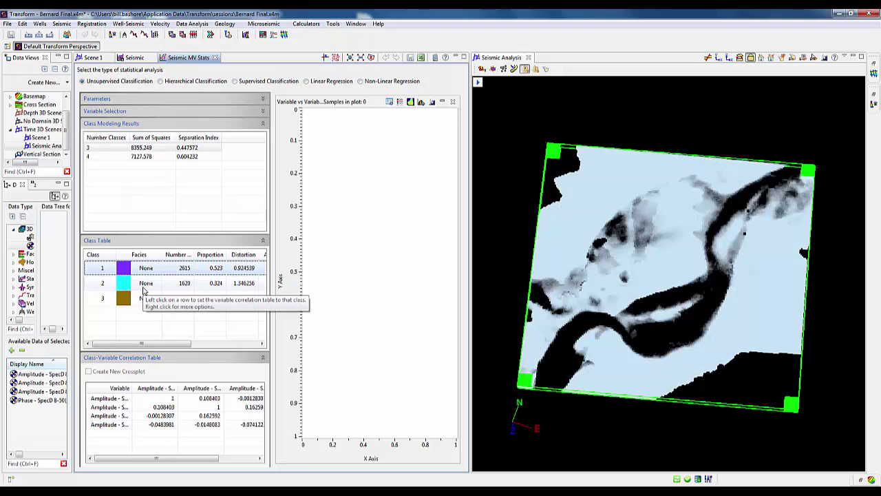
click(144, 285)
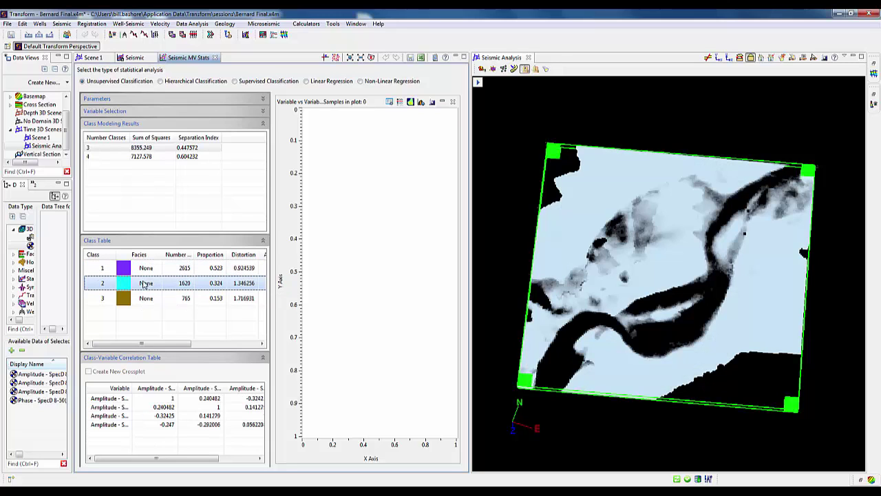
right_click(145, 284)
click(157, 298)
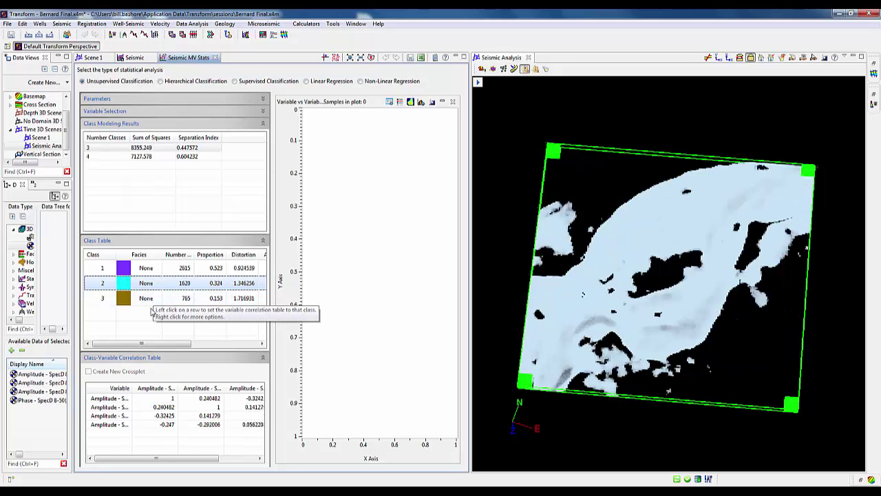
click(151, 303)
right_click(152, 305)
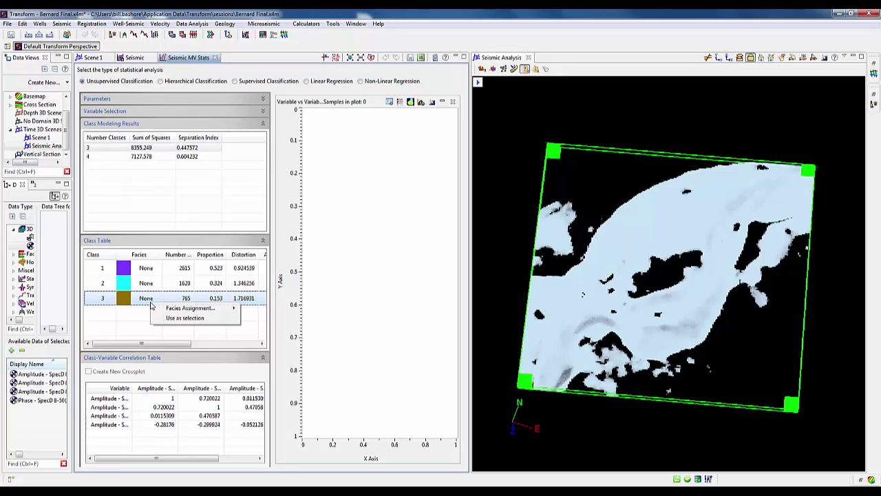
click(163, 319)
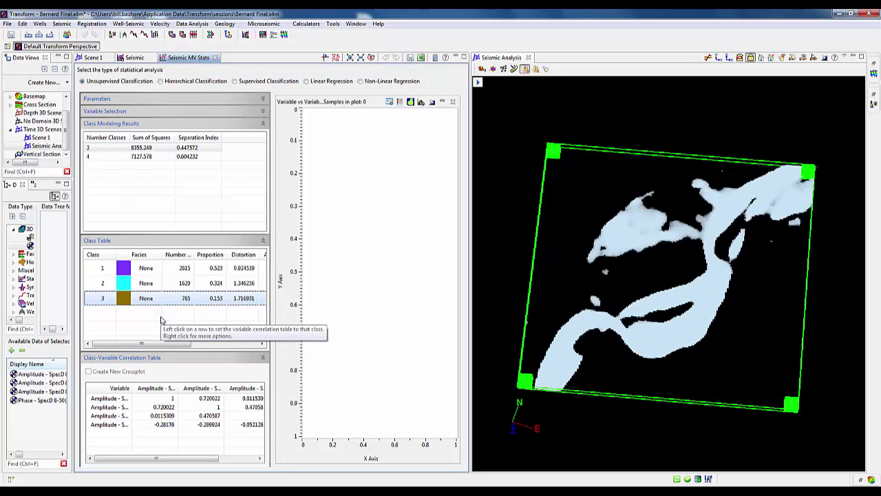
- Switch to the four-class model, inspect class 1 and assign it Pay Sand
click(109, 158)
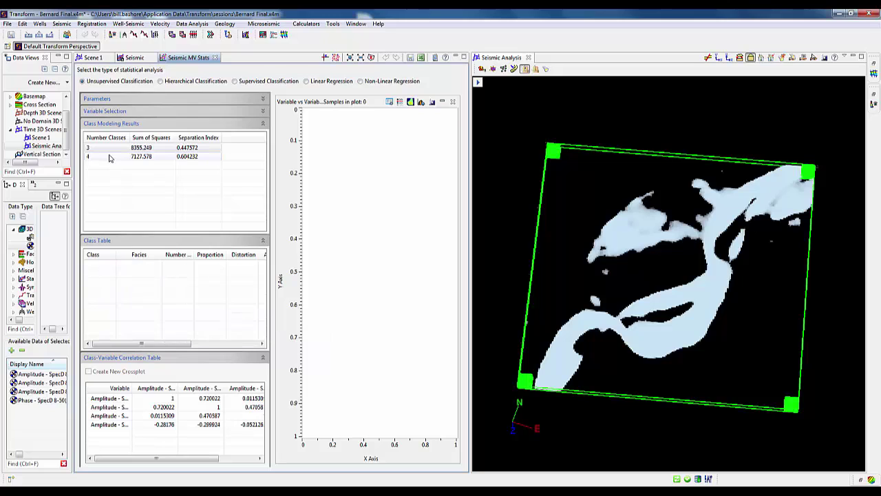
click(109, 158)
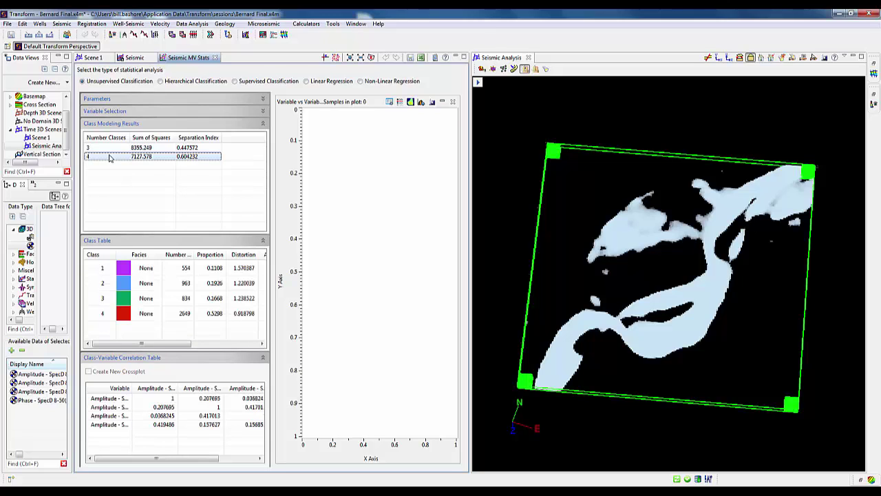
right_click(126, 270)
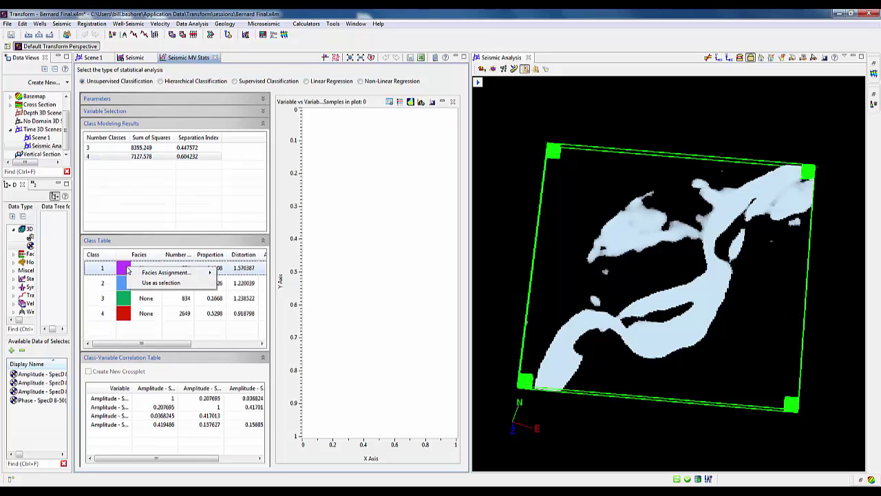
click(161, 283)
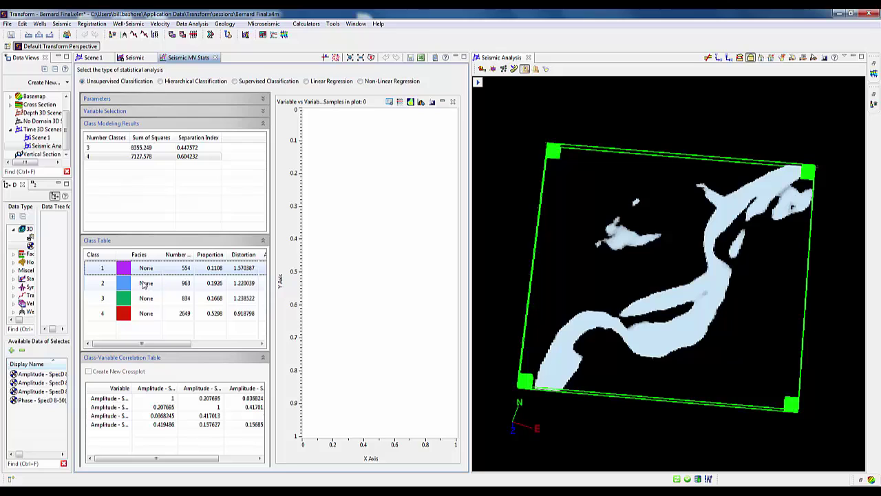
click(159, 290)
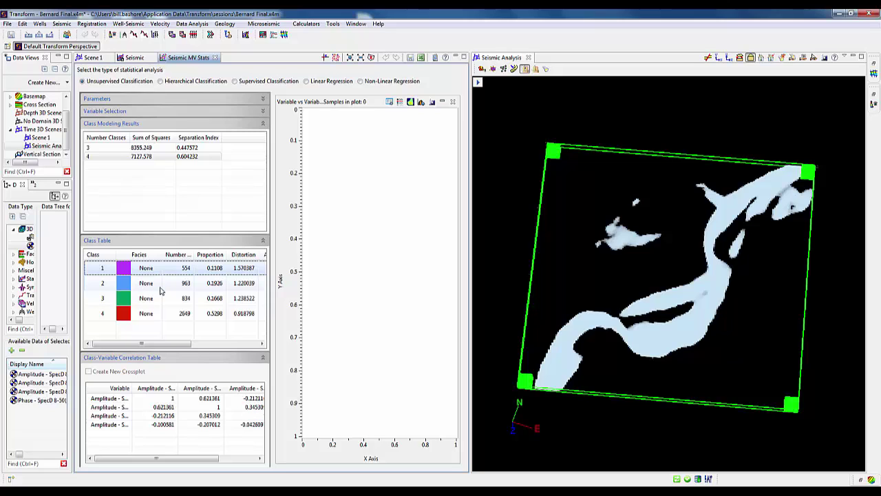
right_click(126, 271)
mouse_move(144, 275)
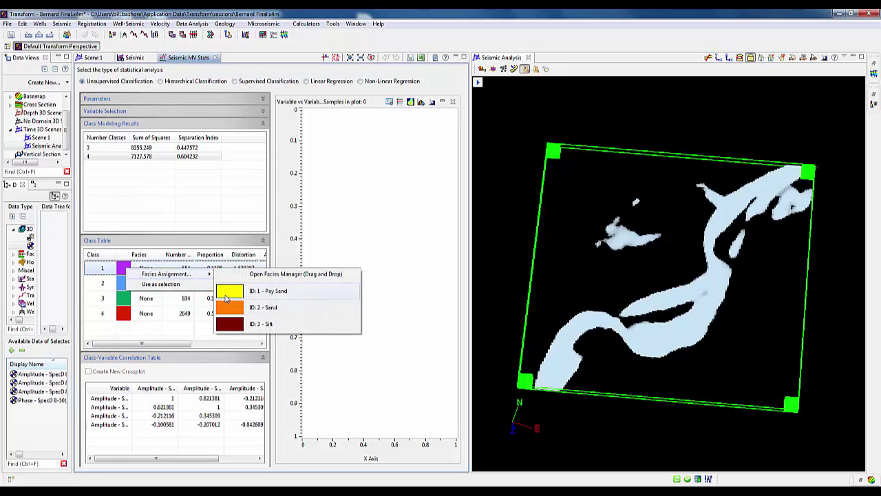
click(226, 296)
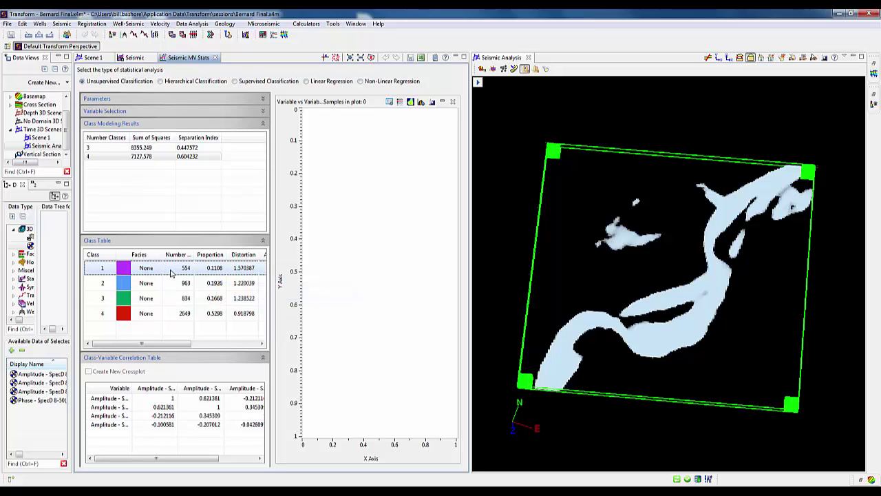
- Display classes 2 and 3 and assign both the Sand facies
right_click(156, 289)
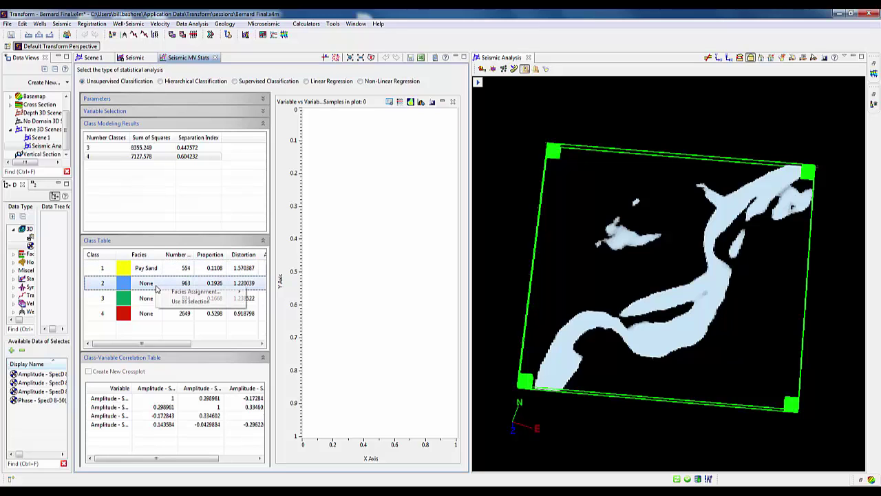
click(167, 305)
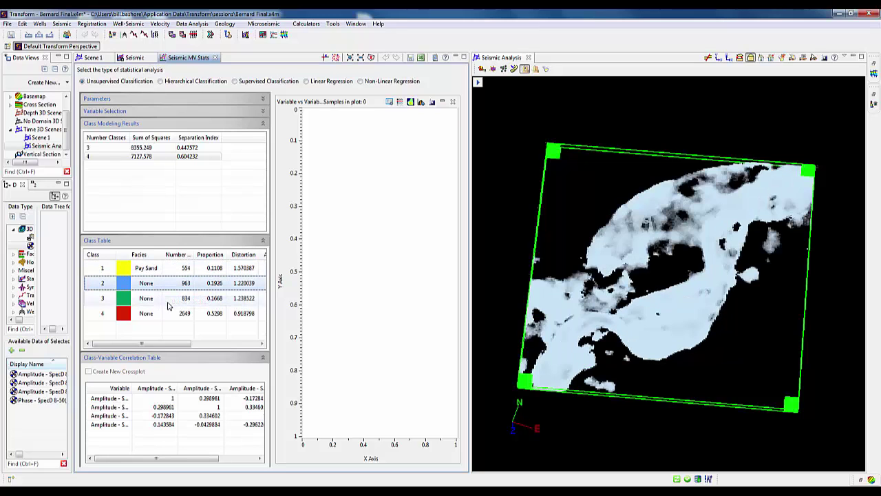
right_click(161, 288)
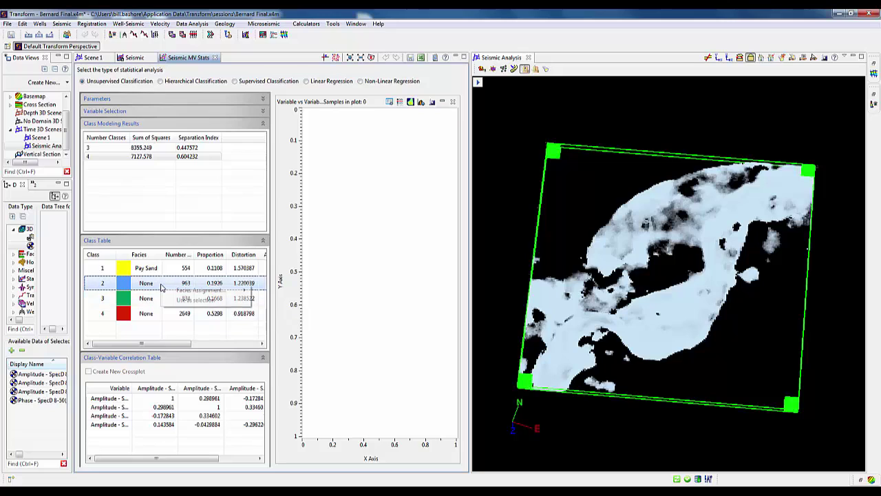
mouse_move(195, 292)
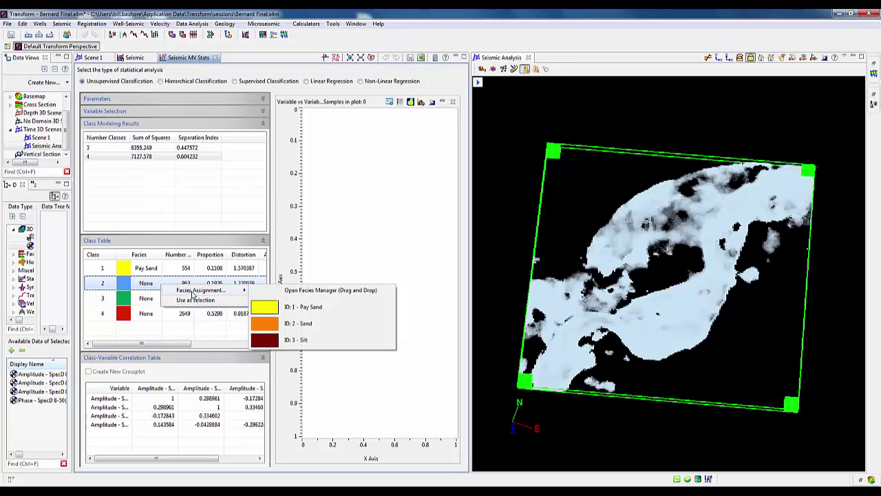
drag(267, 321, 265, 327)
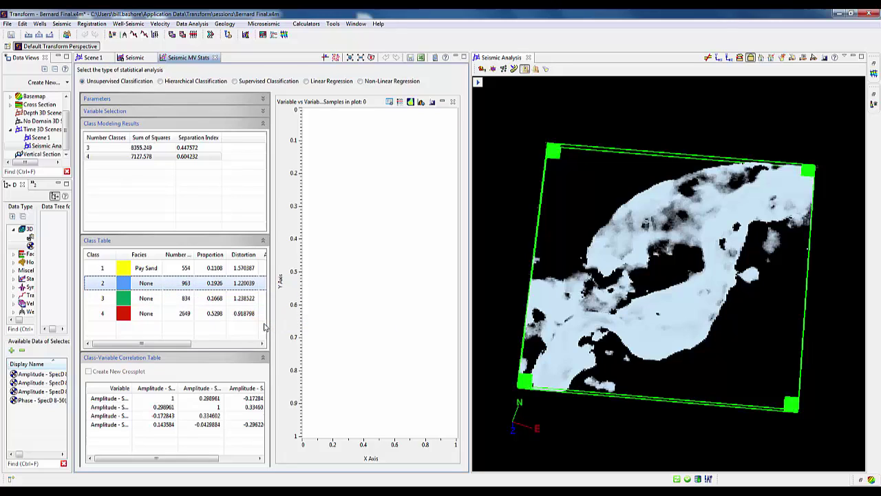
right_click(148, 303)
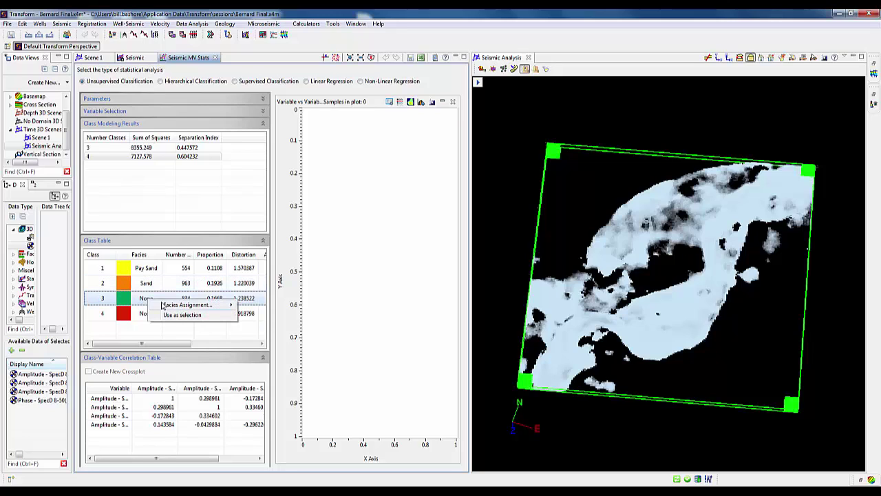
click(165, 315)
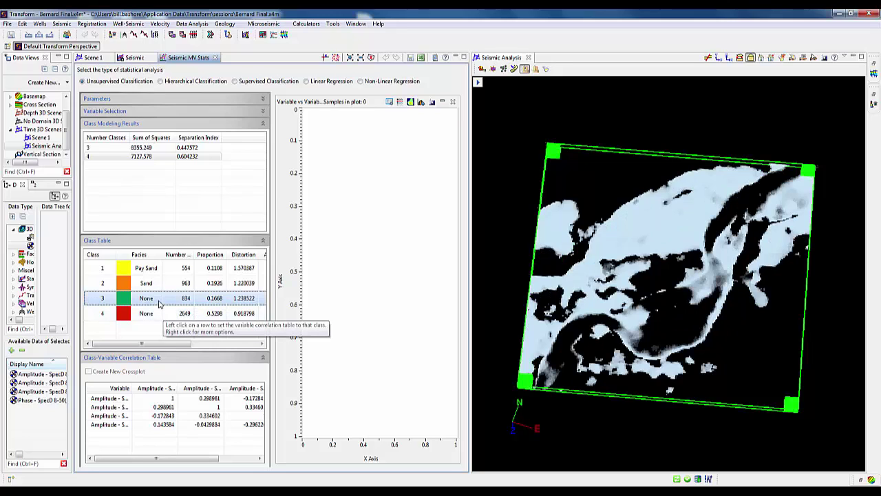
right_click(158, 303)
mouse_move(199, 307)
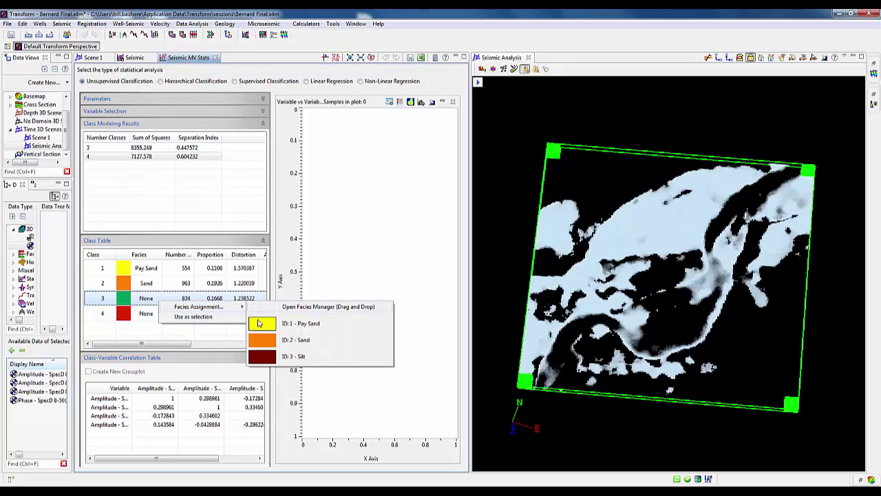
click(253, 348)
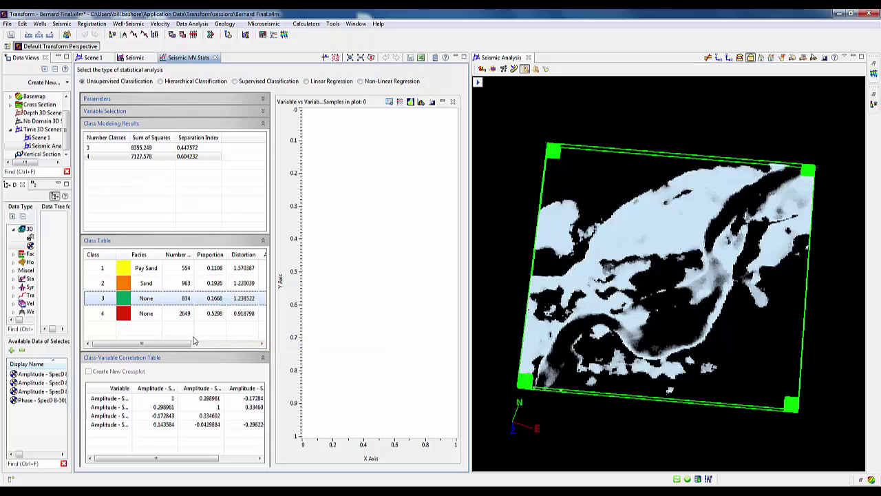
- Display class 4 and assign it the Silt facies
right_click(147, 316)
click(161, 333)
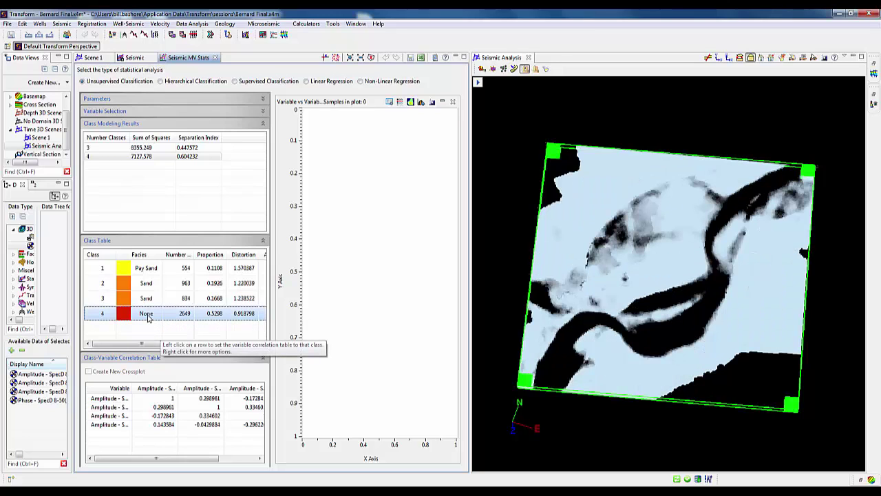
right_click(148, 316)
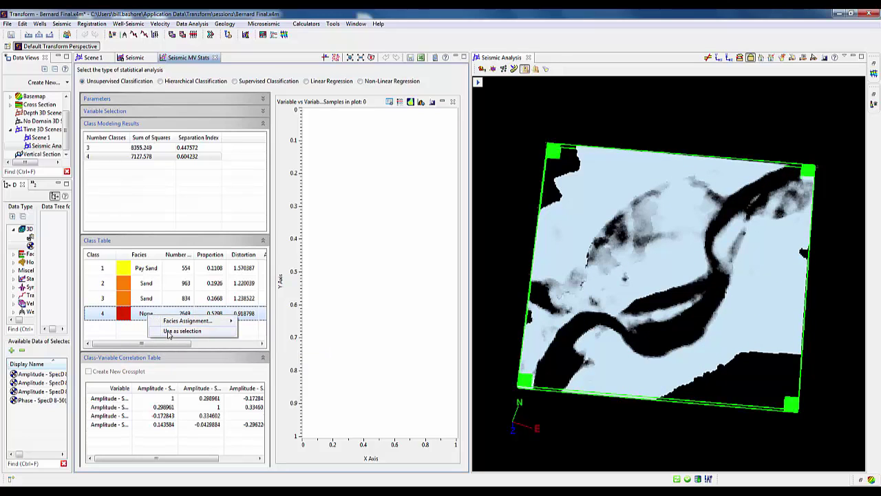
mouse_move(188, 322)
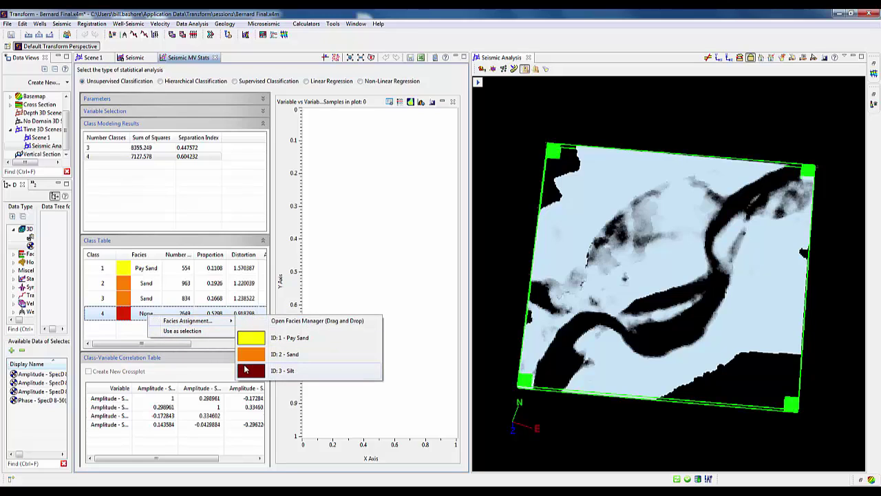
click(244, 371)
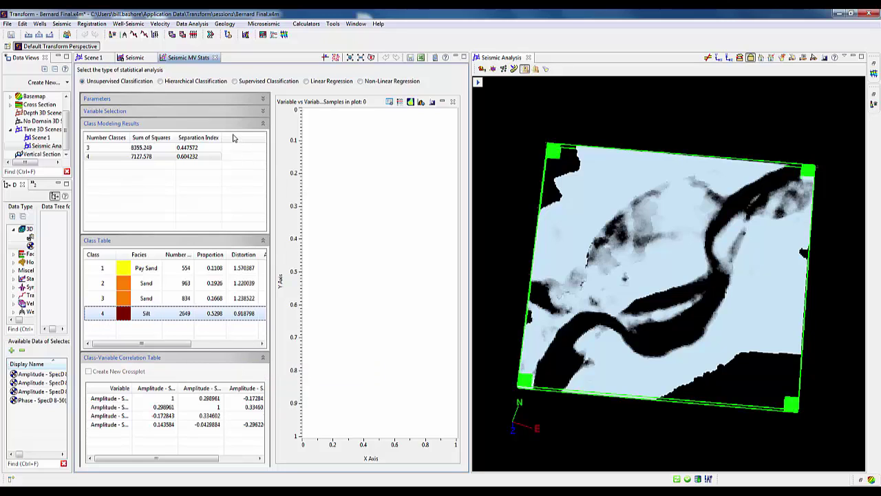
- Create the model 'Seismic Facies', then close the Seismic MV Stats and Seismic tabs
click(410, 58)
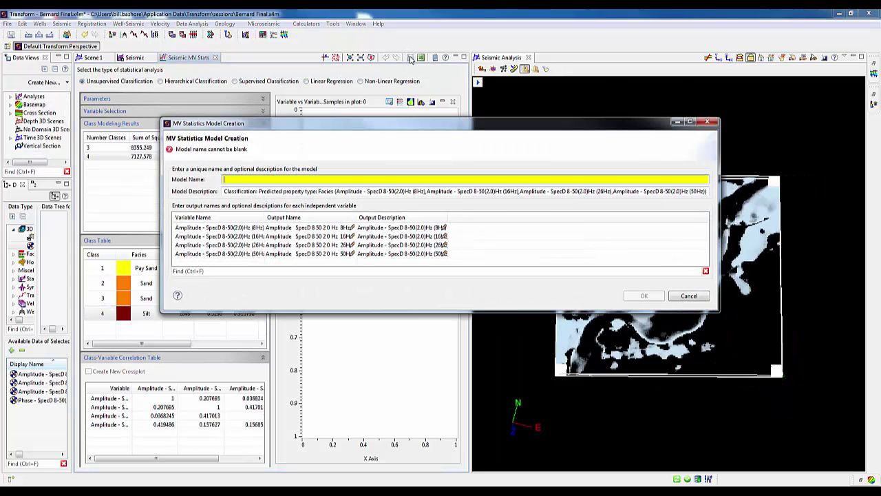
click(342, 181)
text(Seismic Facies)
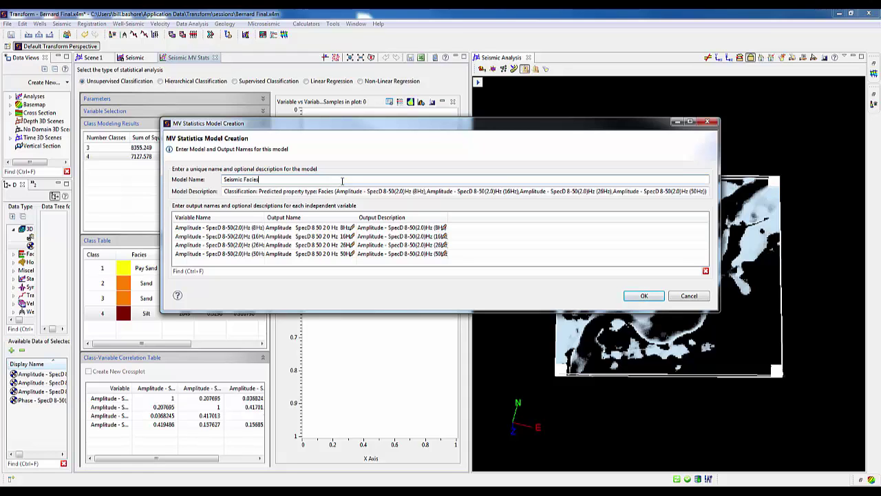
click(644, 296)
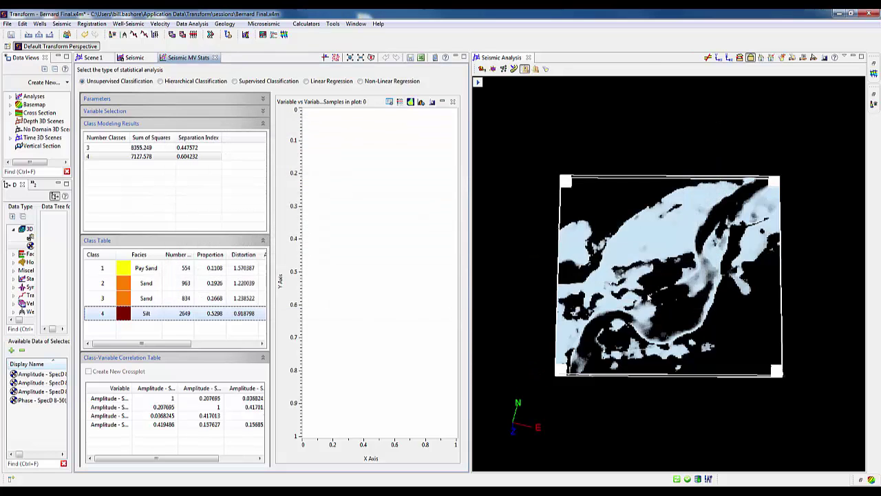
click(215, 58)
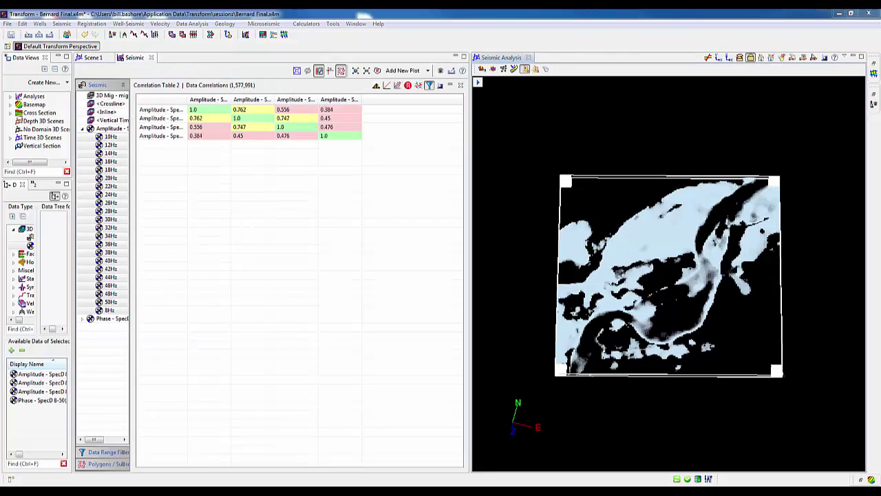
click(150, 57)
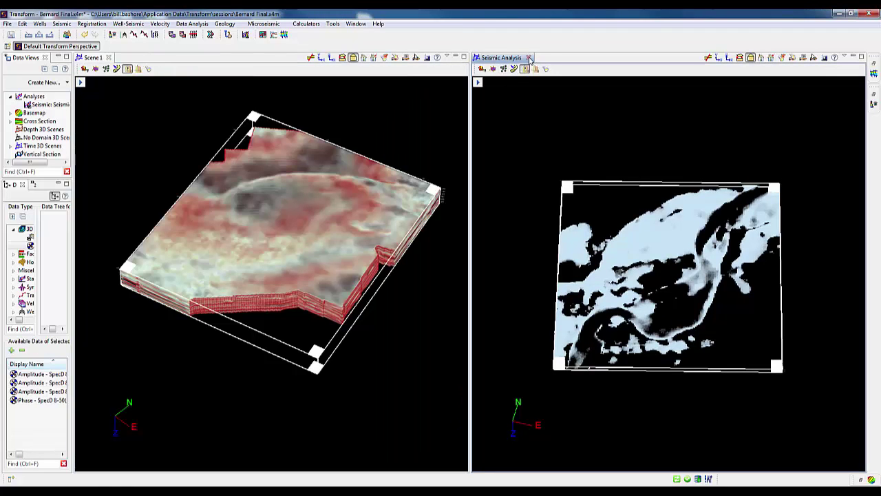
- Open the Seismic Volume Calculator targeting the mig32_2500ms_SOM volume
click(529, 57)
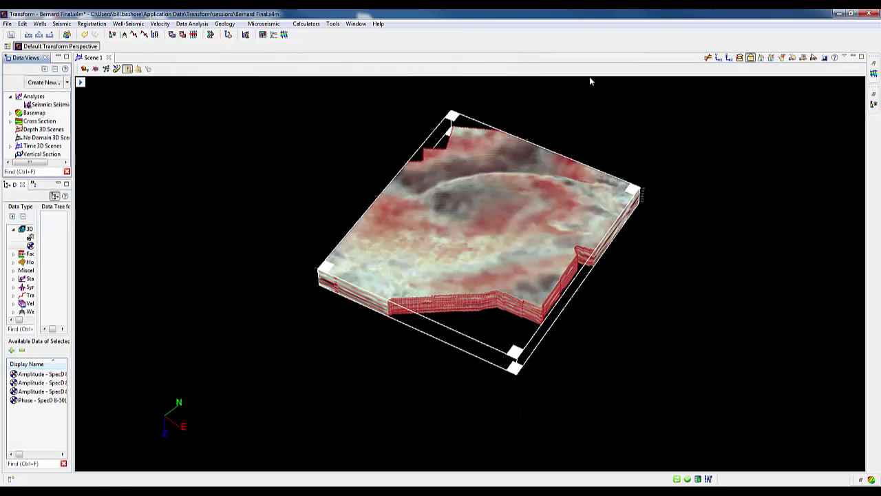
click(306, 24)
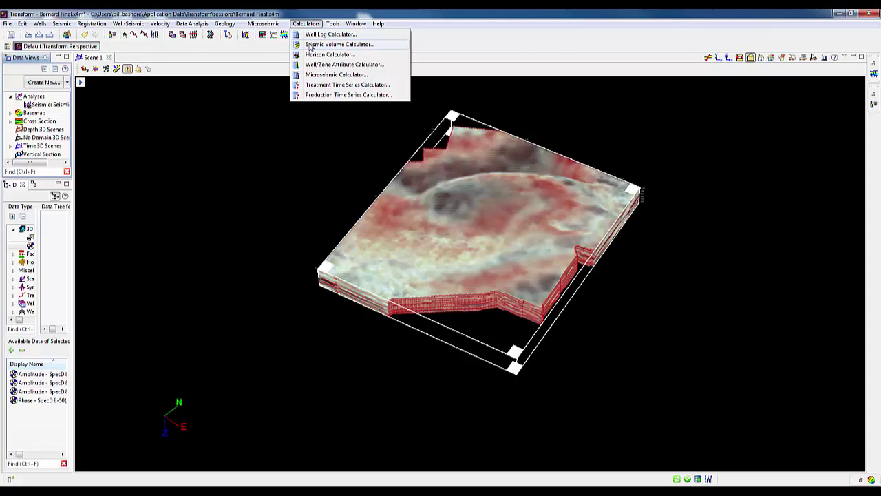
click(310, 45)
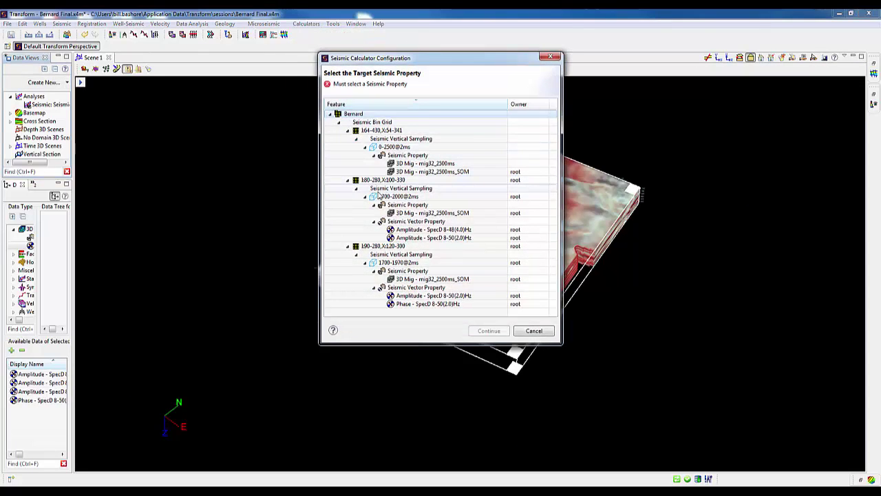
click(397, 213)
click(489, 331)
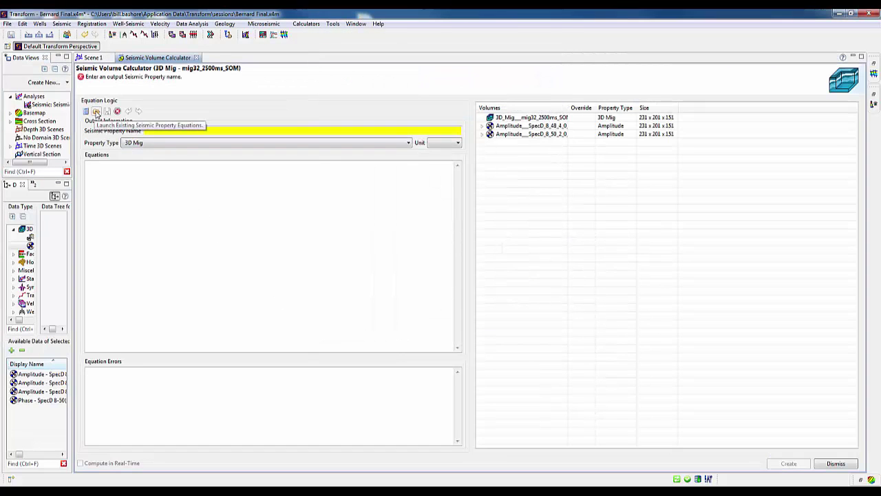
- Load the Seismic_Facies_UC equation and create the 'Seismic Classification' volume
click(96, 112)
click(303, 66)
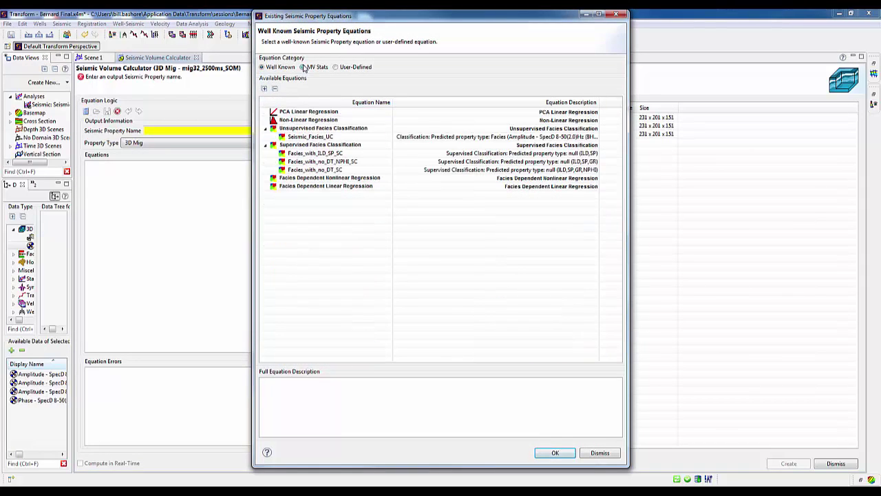
click(324, 136)
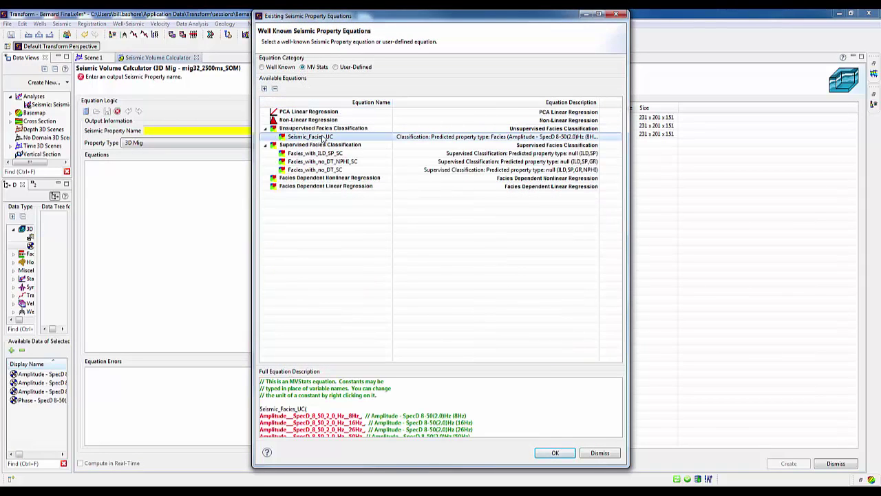
click(556, 453)
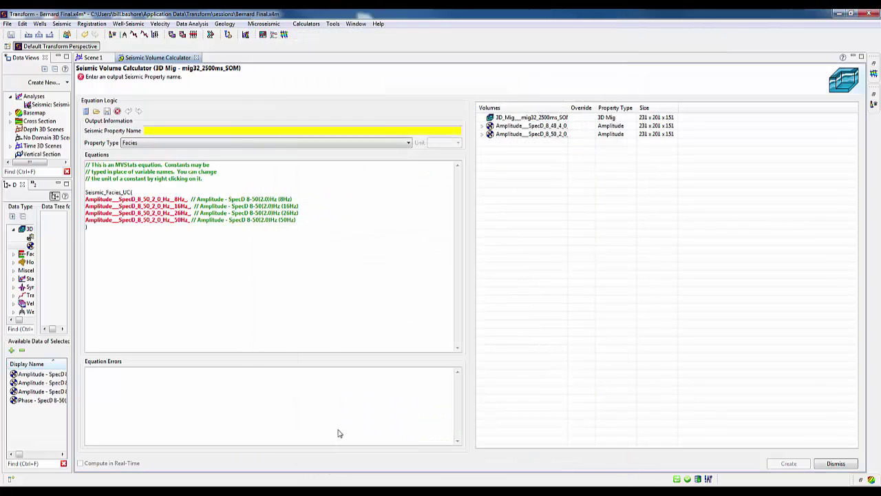
click(482, 126)
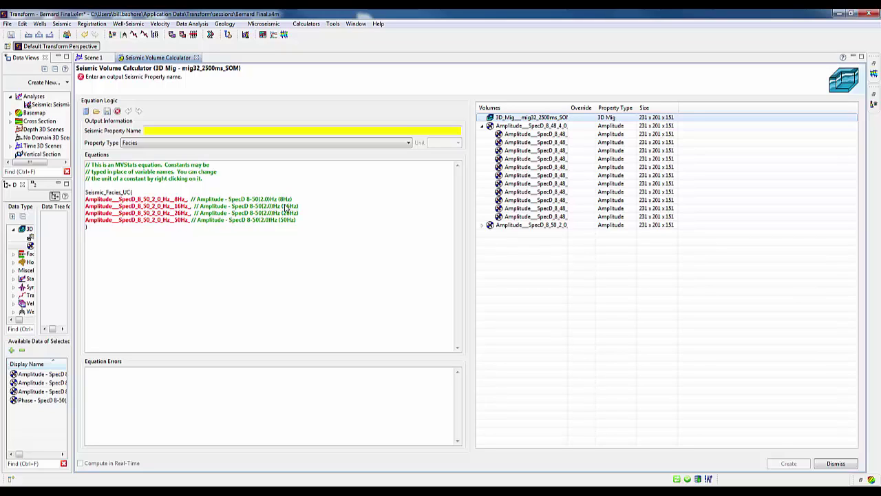
click(166, 131)
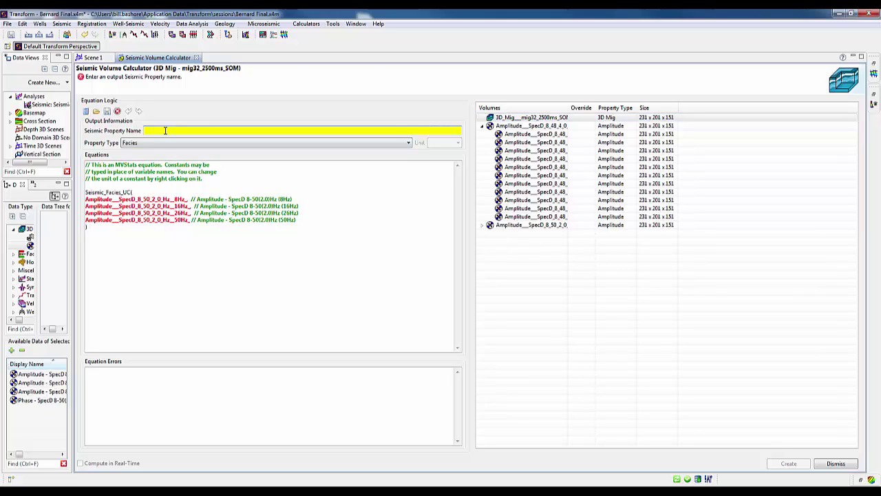
text(Seismic Classification)
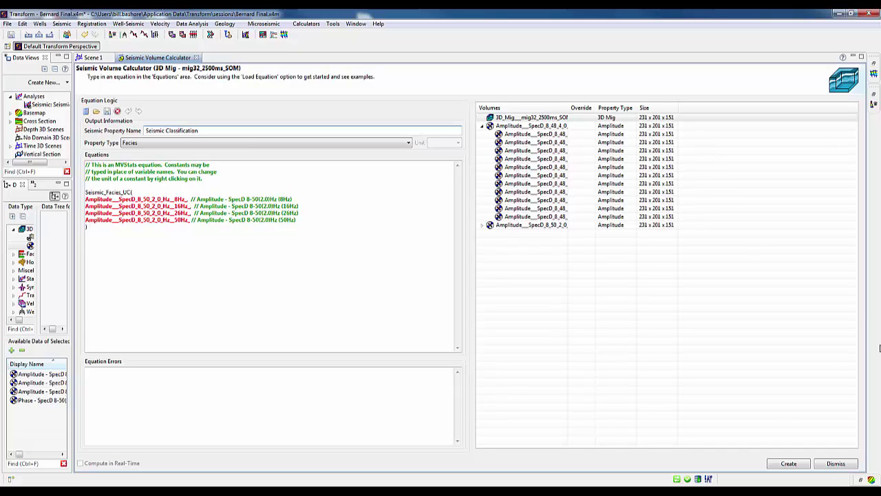
click(785, 465)
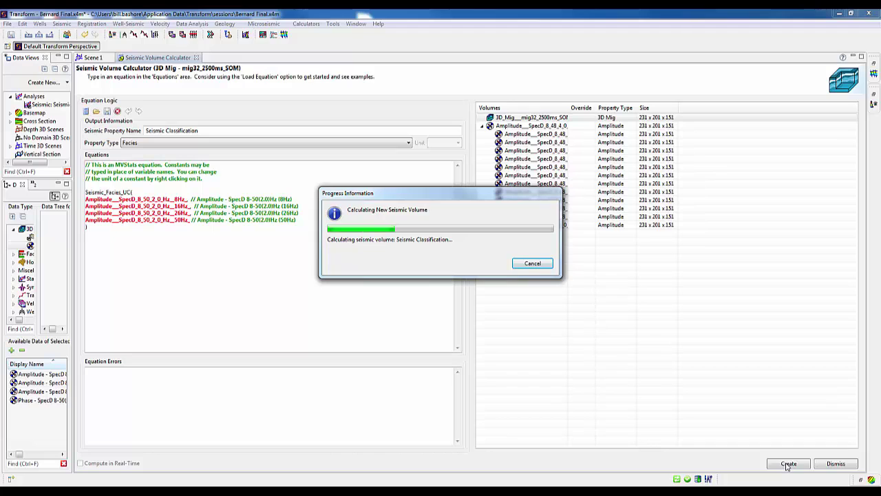
click(828, 465)
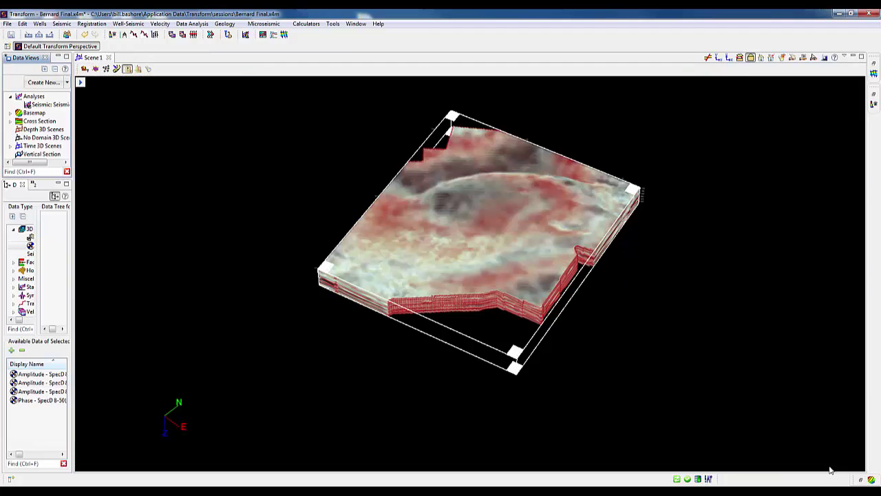
- Add Seismic Classification to Scene 1 as a Seismic Categorical Property
click(80, 82)
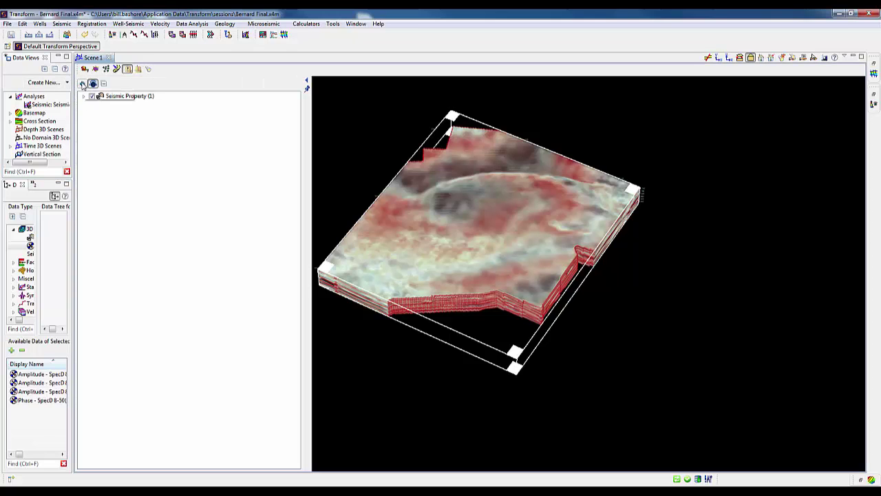
click(82, 83)
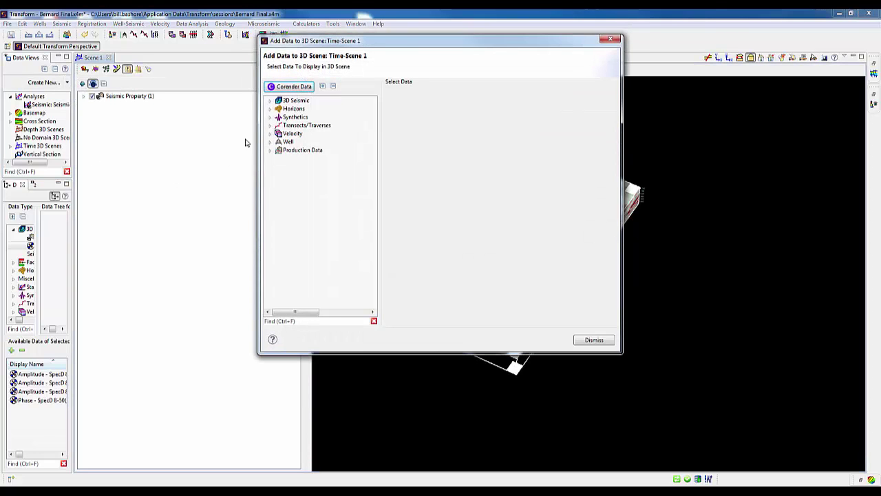
click(270, 101)
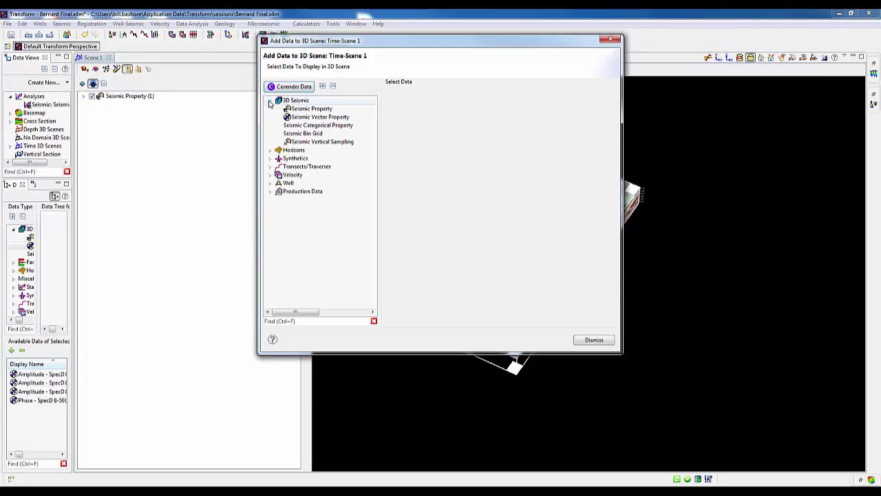
click(318, 126)
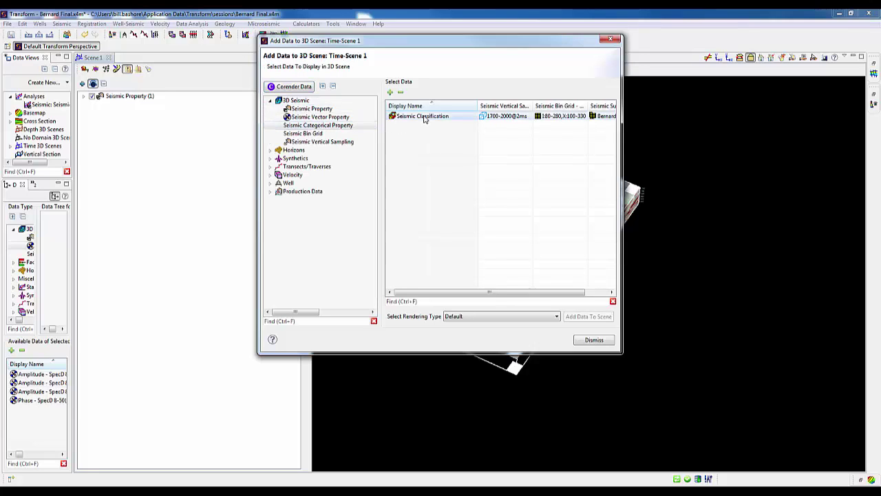
click(596, 317)
drag(515, 44, 368, 100)
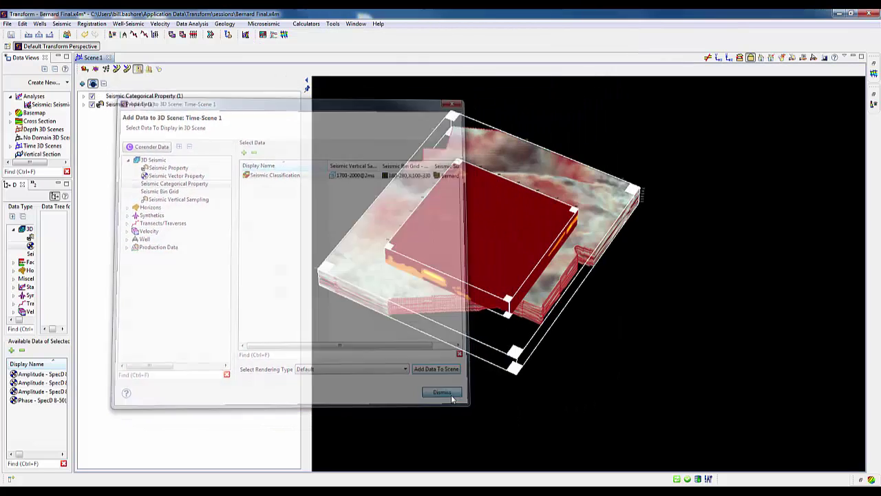
- Hide the amplitude Seismic Property and stretch the facies prism across the survey
click(91, 105)
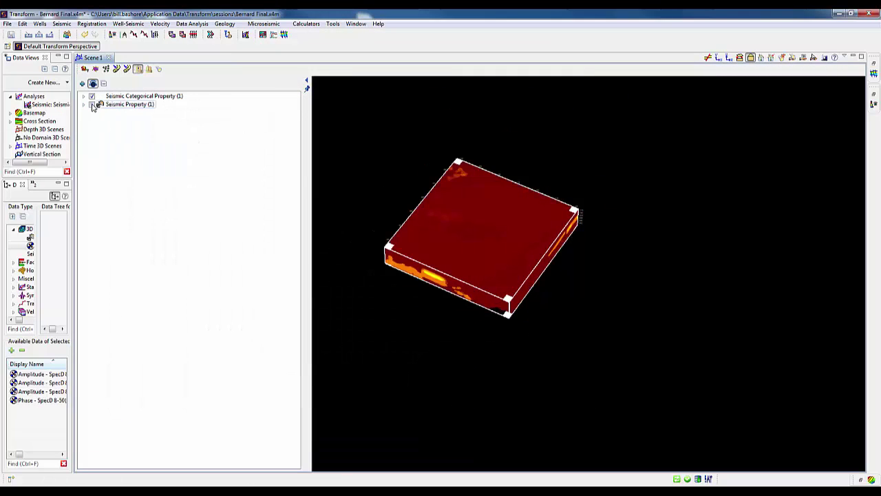
drag(577, 212, 635, 190)
drag(351, 255, 241, 259)
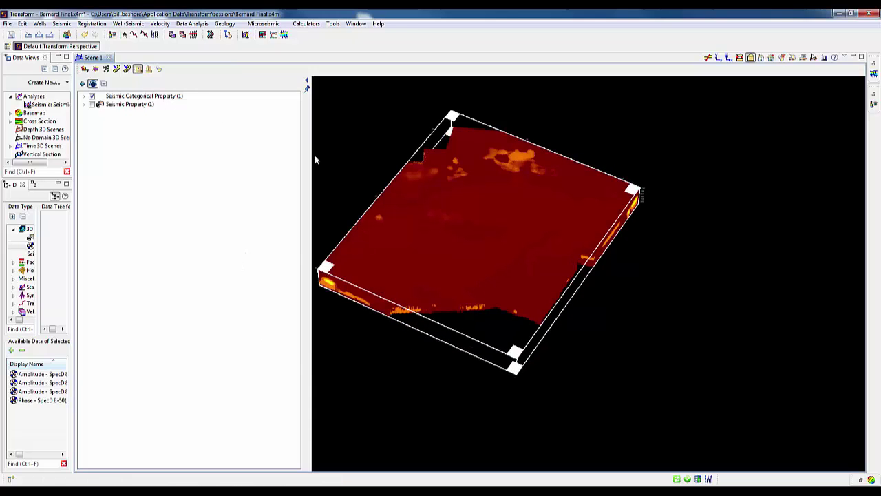
- Uncheck both Sand categories and Silt in the volume's Style, then view the Pay Sand from above
click(304, 84)
right_click(432, 256)
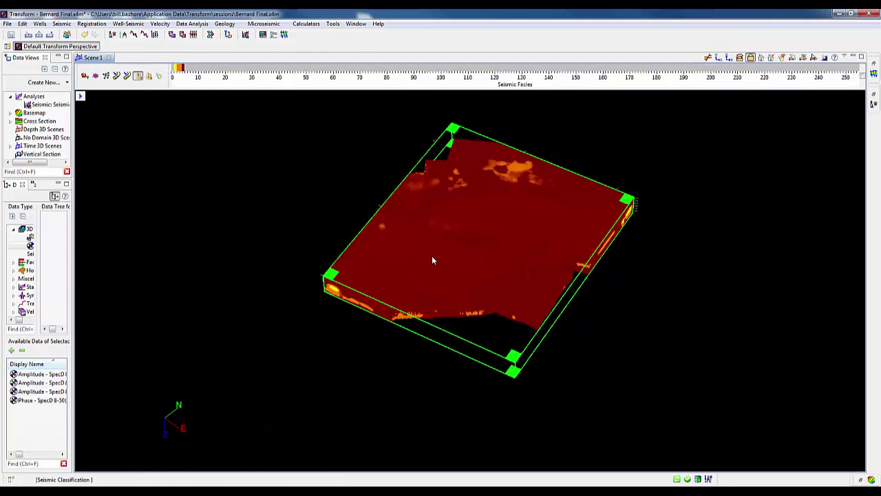
click(456, 286)
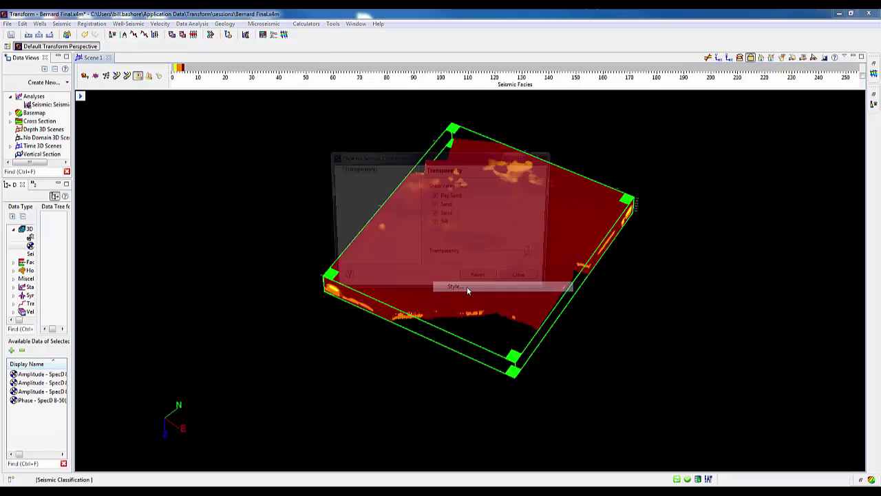
click(434, 205)
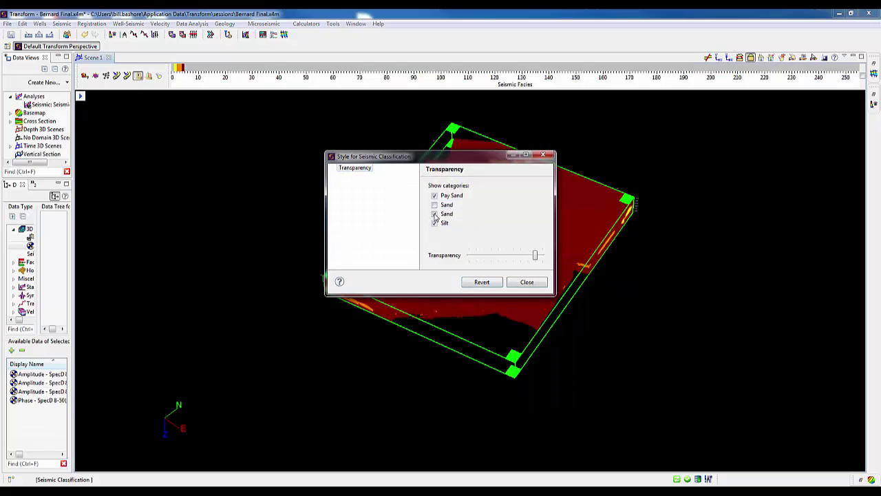
click(434, 214)
click(435, 223)
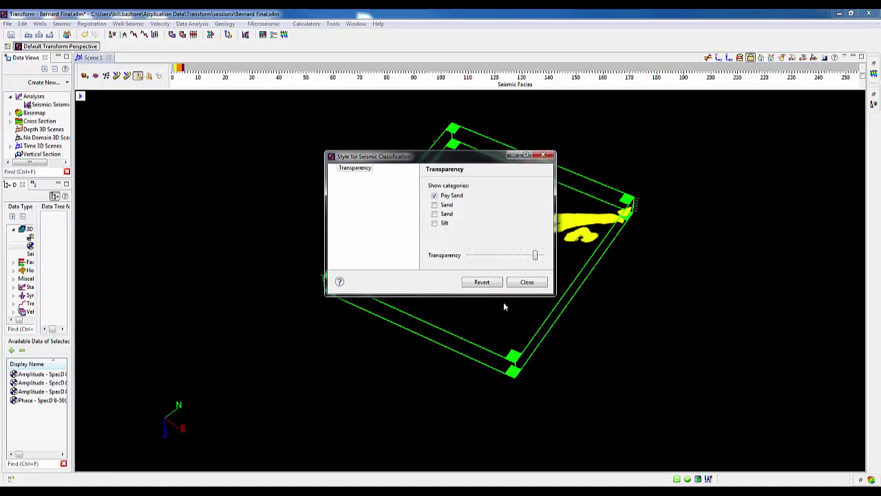
click(526, 282)
drag(436, 204, 469, 293)
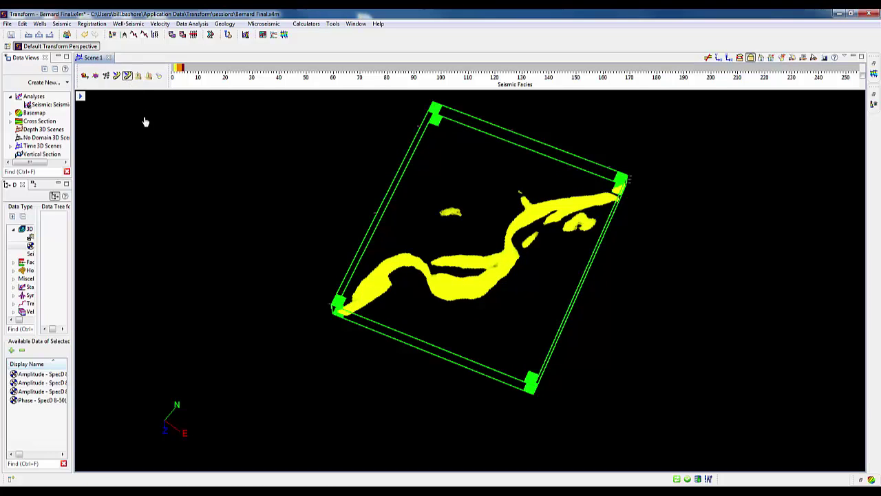
- Create a geobody named 'Channel' from the pay sand with connectivity about 4, keeping Current
click(448, 290)
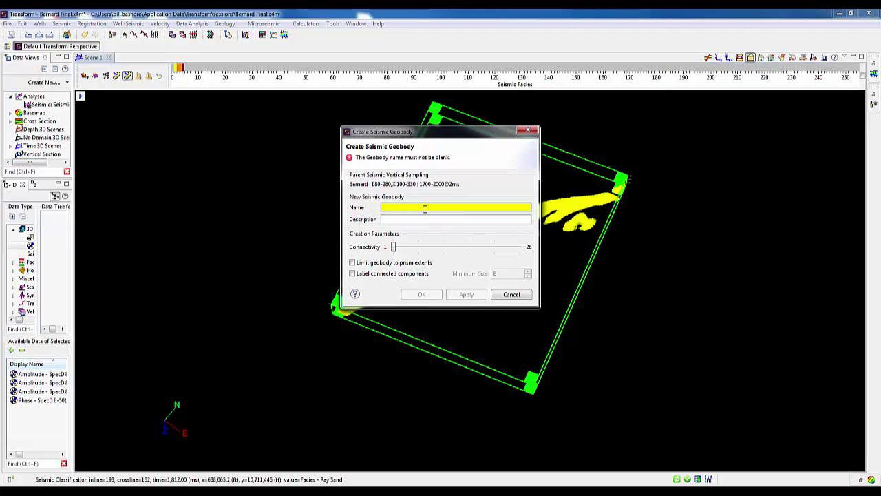
text(Channel)
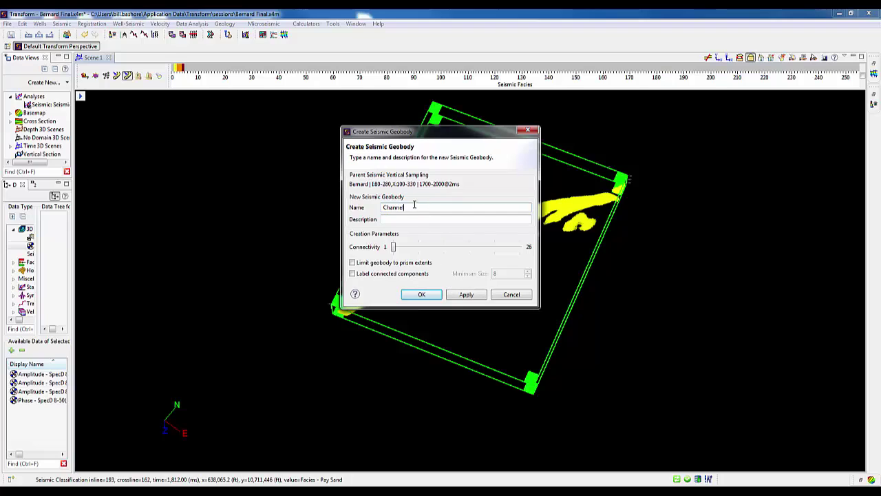
key(Tab)
drag(394, 249, 414, 256)
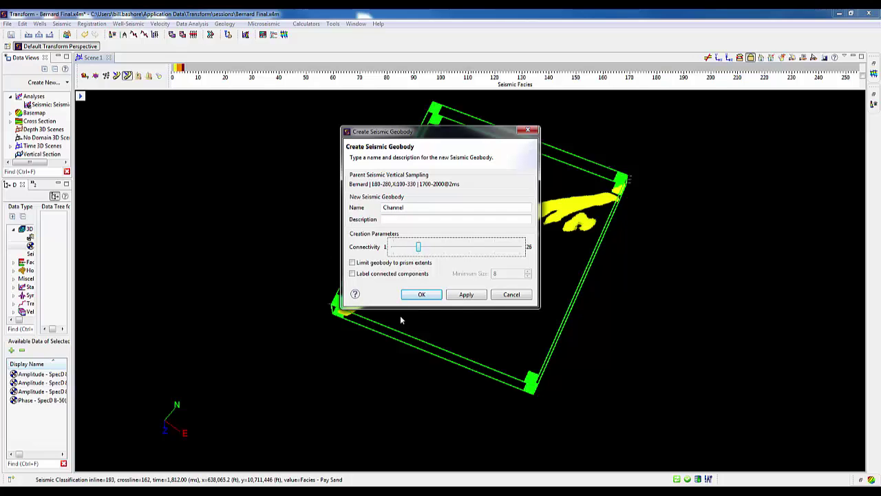
click(467, 295)
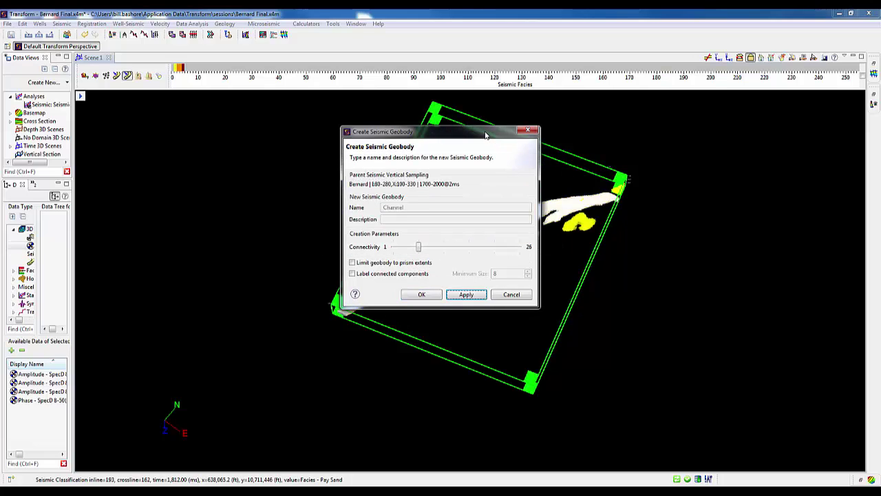
drag(485, 133, 277, 138)
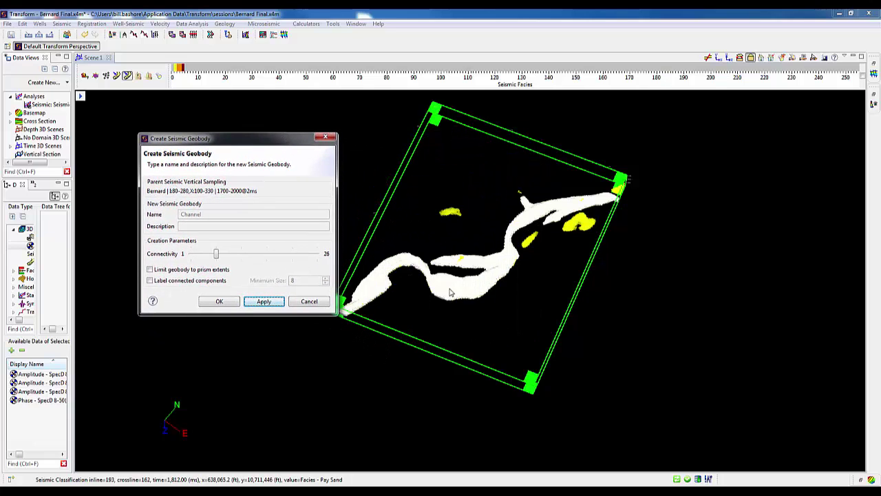
click(233, 303)
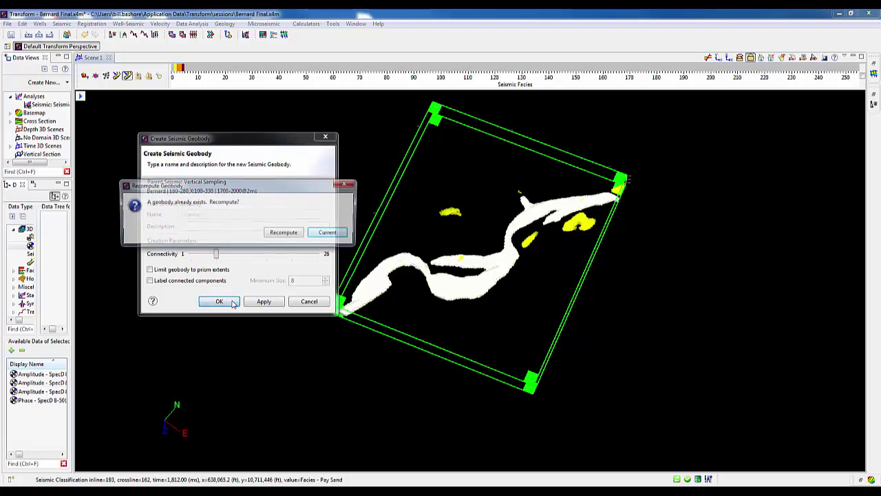
click(328, 234)
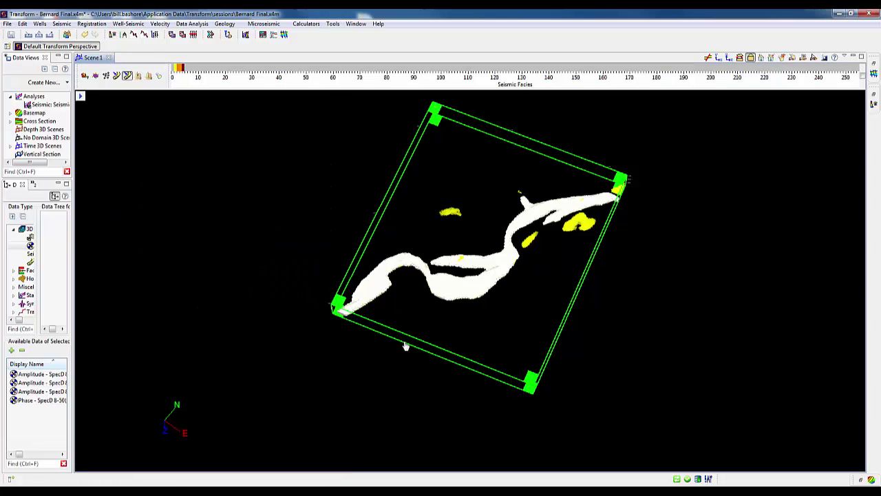
- Select the Channel geobody under Seismic Geobody in the Data panel
drag(516, 368, 491, 359)
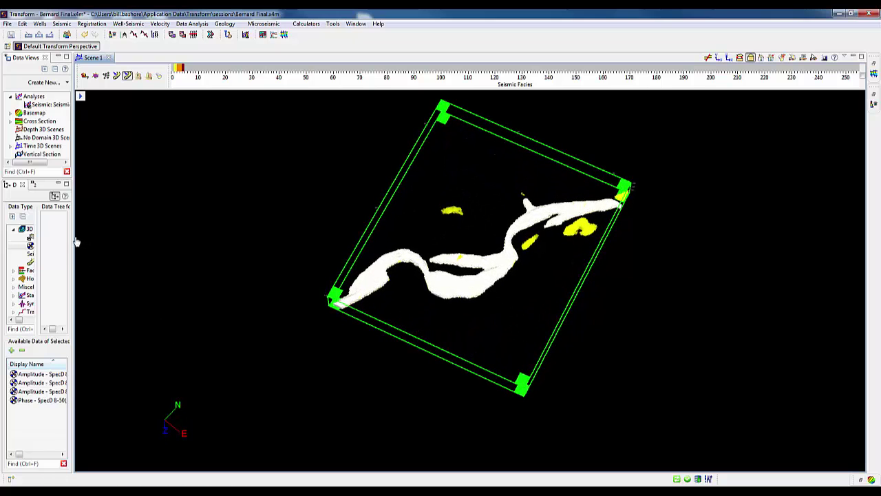
drag(72, 237, 180, 241)
click(58, 252)
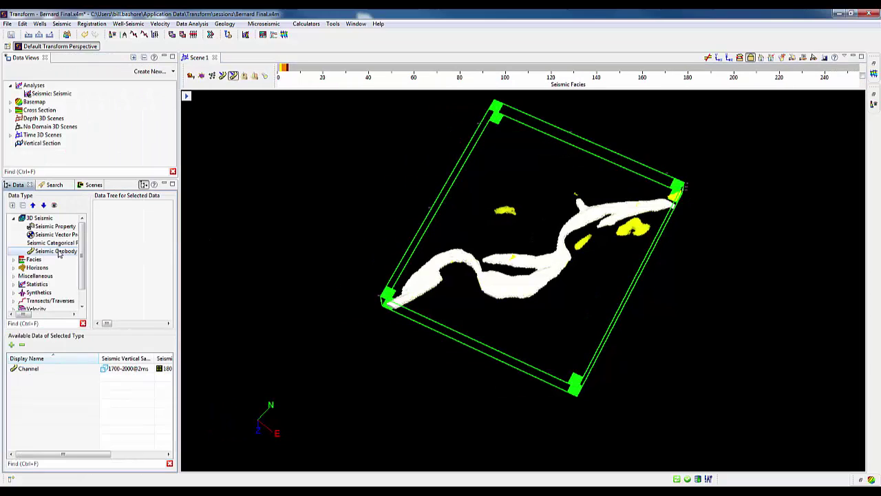
click(47, 370)
right_click(48, 368)
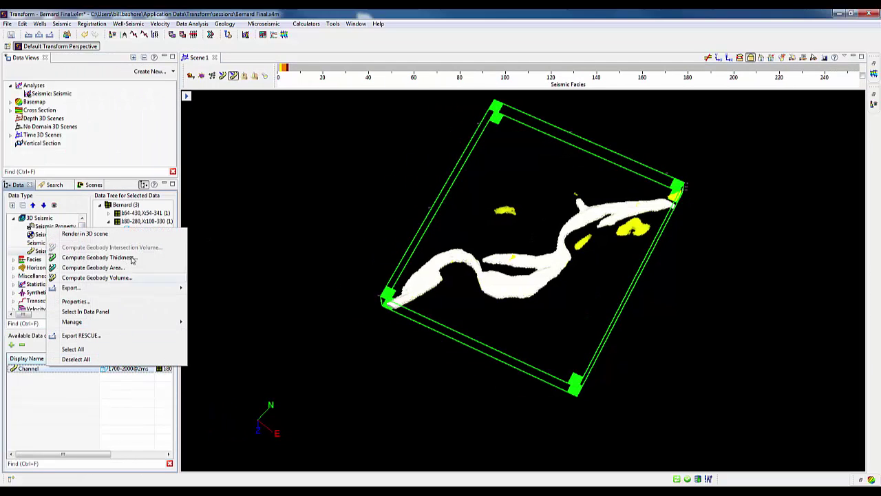
click(128, 236)
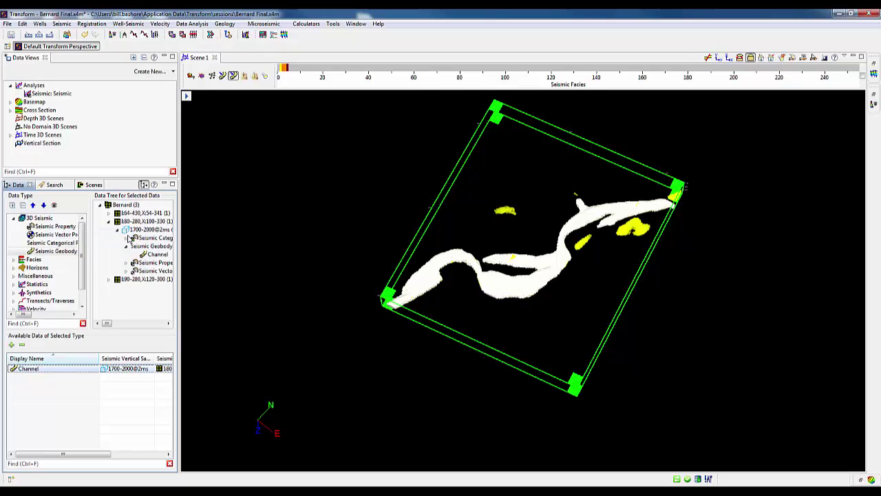
- Uncheck the Seismic Categorical Property in the scene tree and rotate around the Channel geobody
click(186, 97)
click(197, 110)
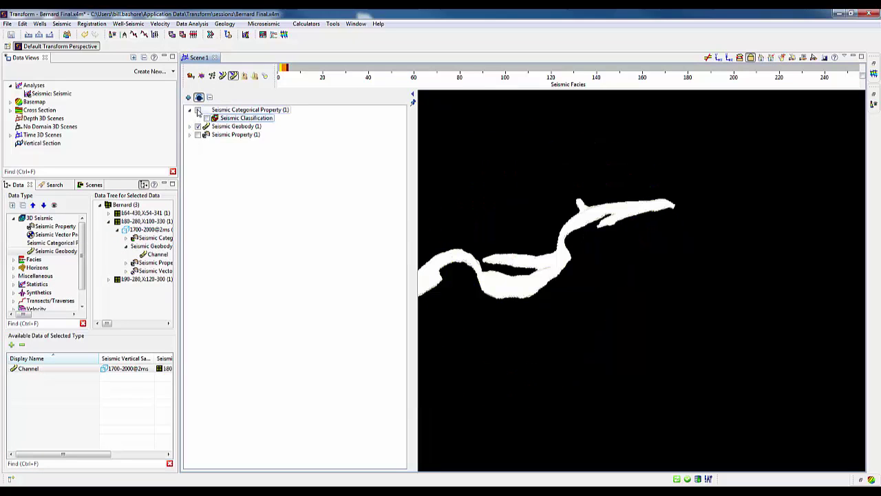
click(413, 96)
mouse_move(500, 281)
mouse_down()
mouse_move(460, 437)
mouse_move(356, 363)
mouse_move(460, 161)
mouse_move(468, 213)
mouse_up()
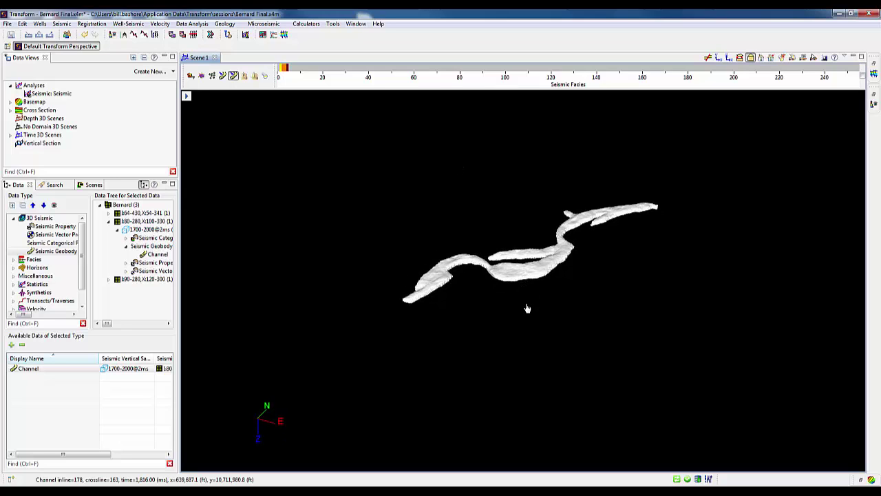
right_click(524, 273)
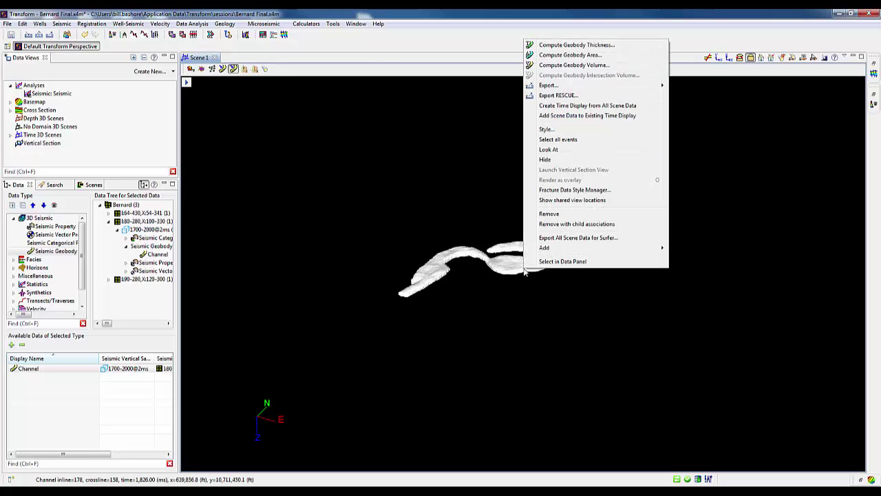
- Compute Channel's thickness at a user-defined 3750 ft/s as Channel_isopach, then close the dialog
click(565, 46)
click(336, 180)
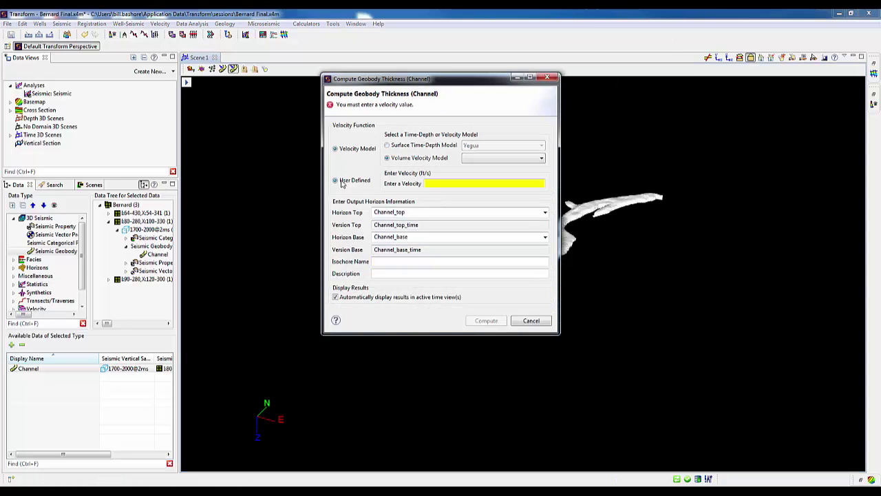
click(453, 183)
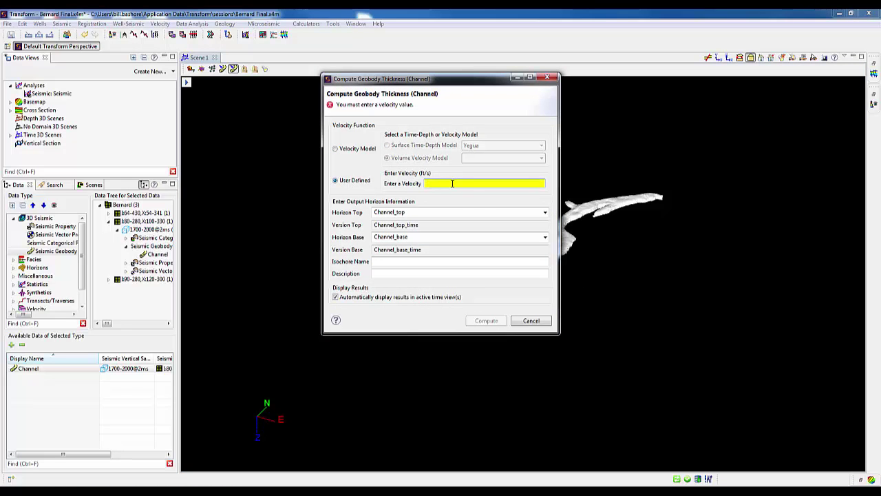
text(37)
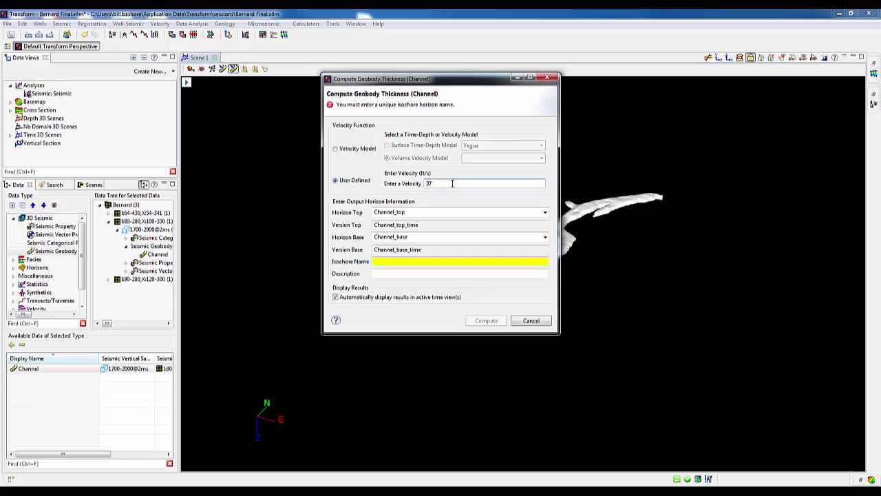
text(50)
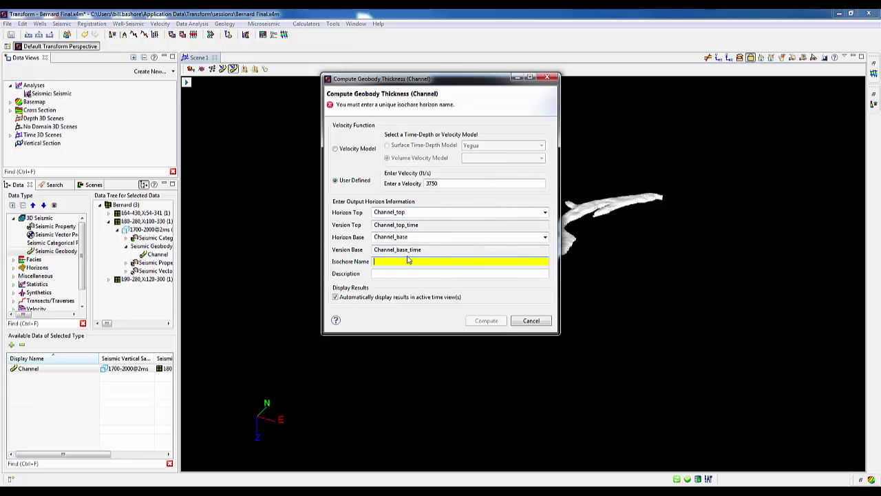
text(Channel_isopach)
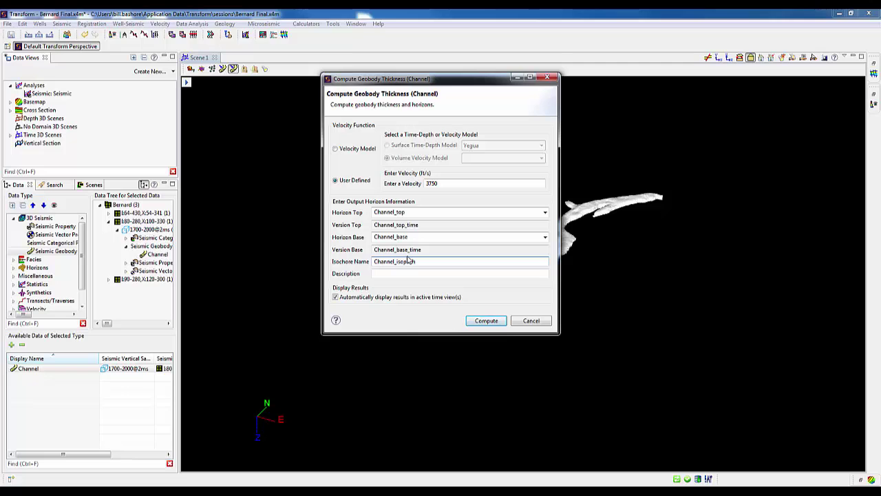
click(488, 322)
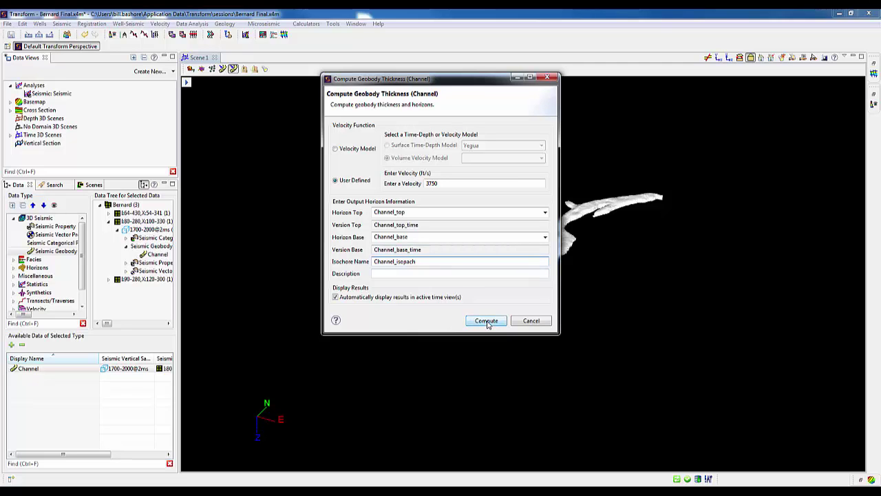
click(531, 321)
- Rotate and tilt the channel geobody in Scene 1, briefly showing the layer tree to refresh it
drag(535, 183, 427, 232)
click(187, 83)
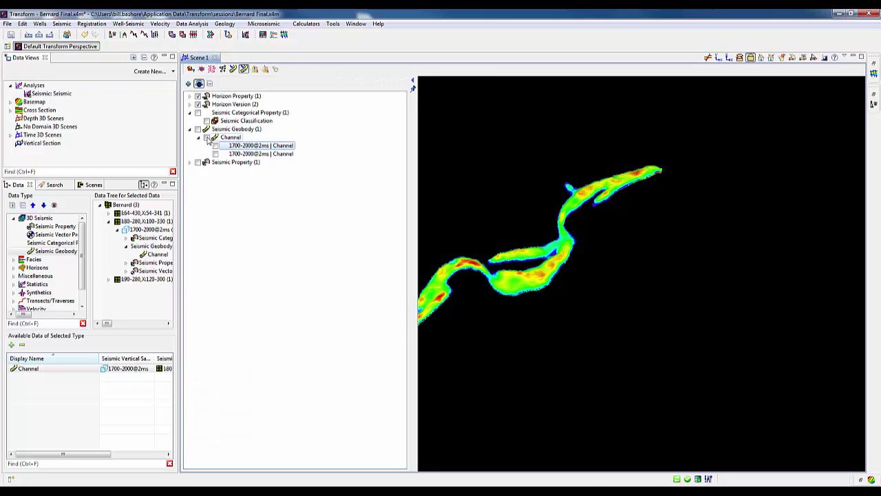
drag(546, 323, 602, 364)
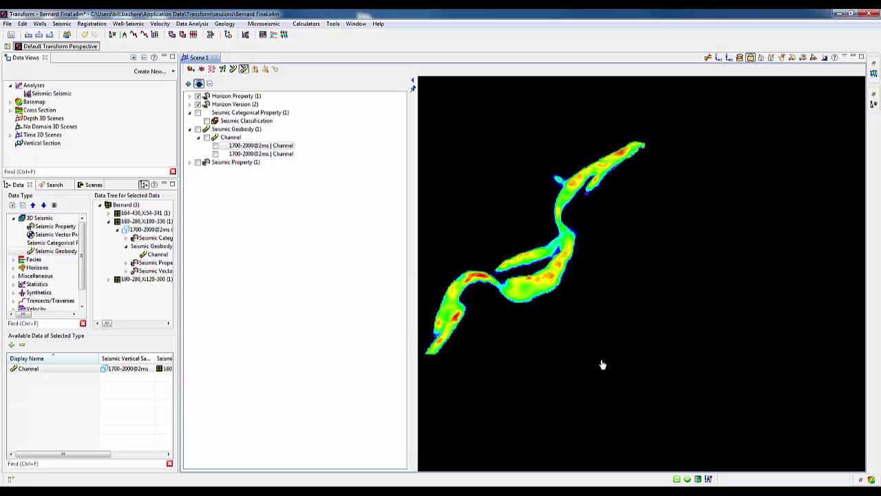
click(413, 82)
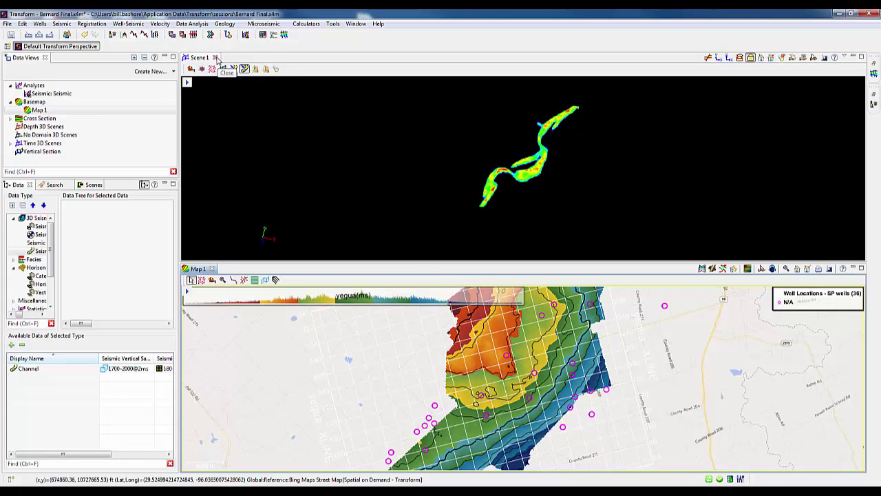
- Close Scene 1 and add the Facies - Waveform Classification horizon property surface as a Map 1 layer
click(215, 58)
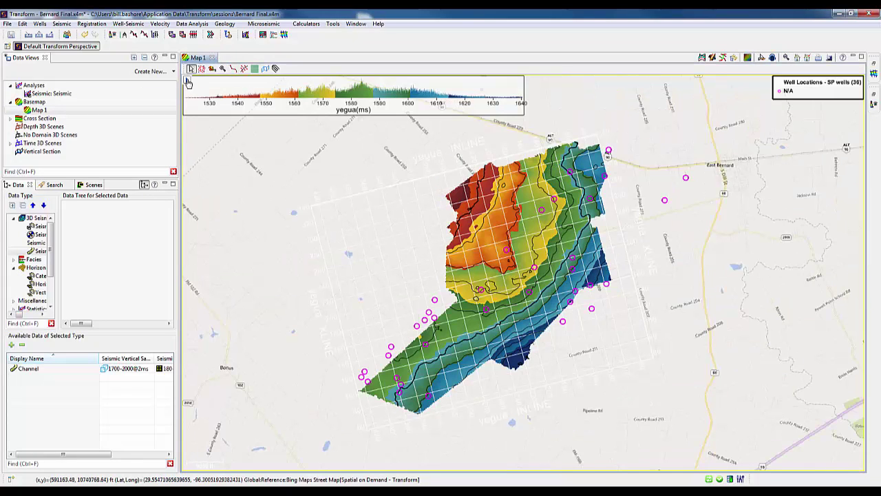
click(188, 80)
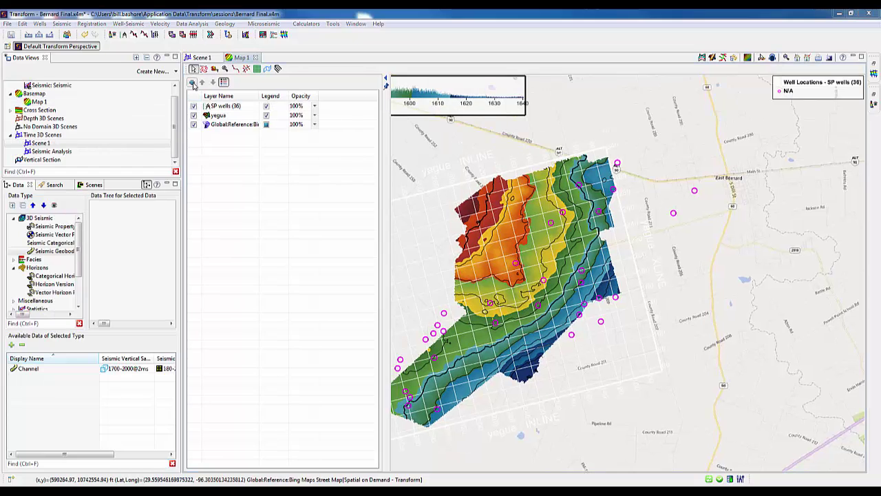
click(192, 82)
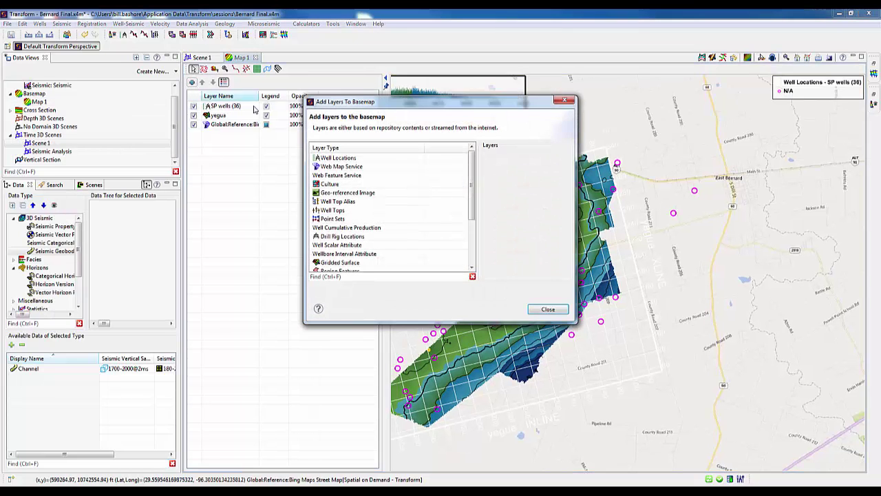
click(339, 262)
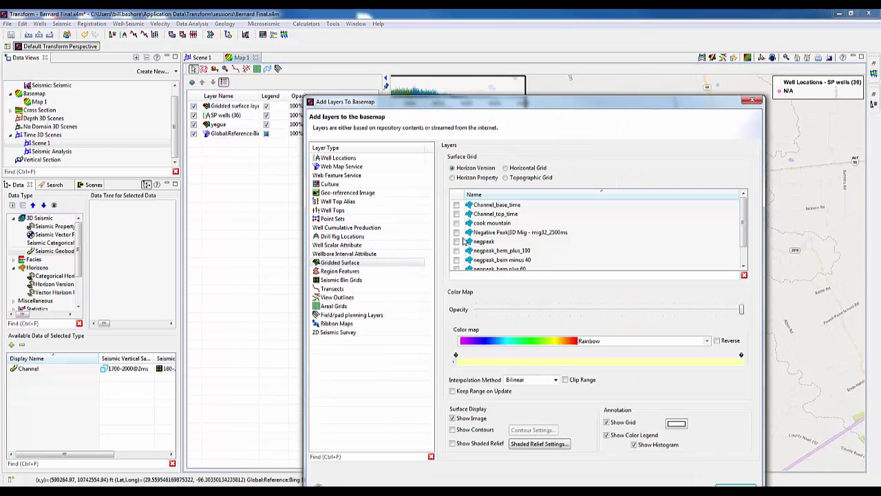
click(474, 177)
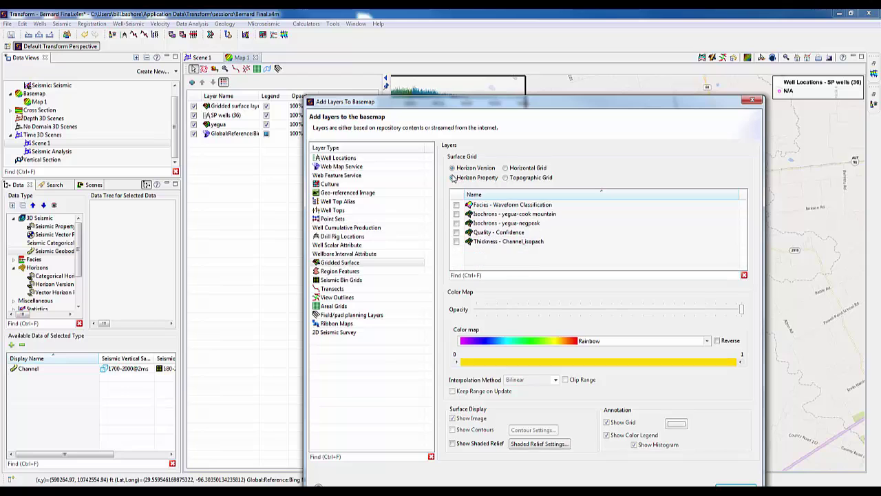
click(457, 206)
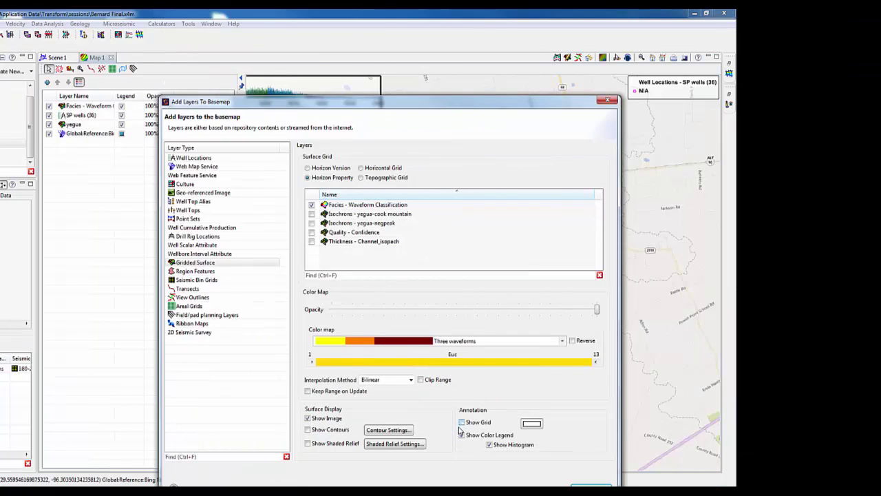
click(589, 485)
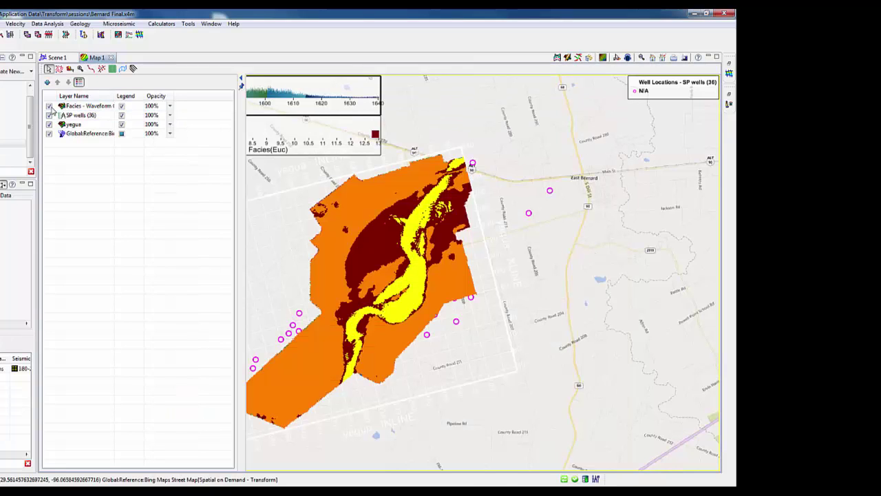
click(47, 82)
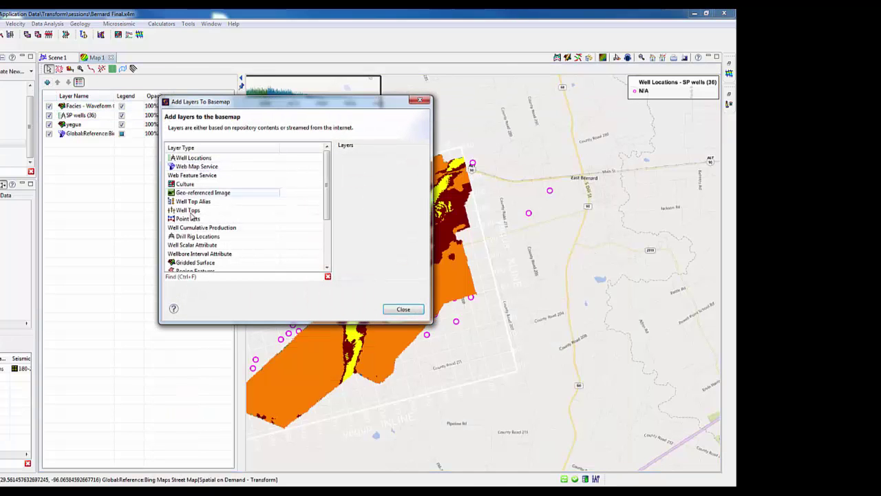
- Add the Thickness - Channel_isopach surface with a reversed GammaRayLog colour map, then toggle it to compare with facies
click(195, 262)
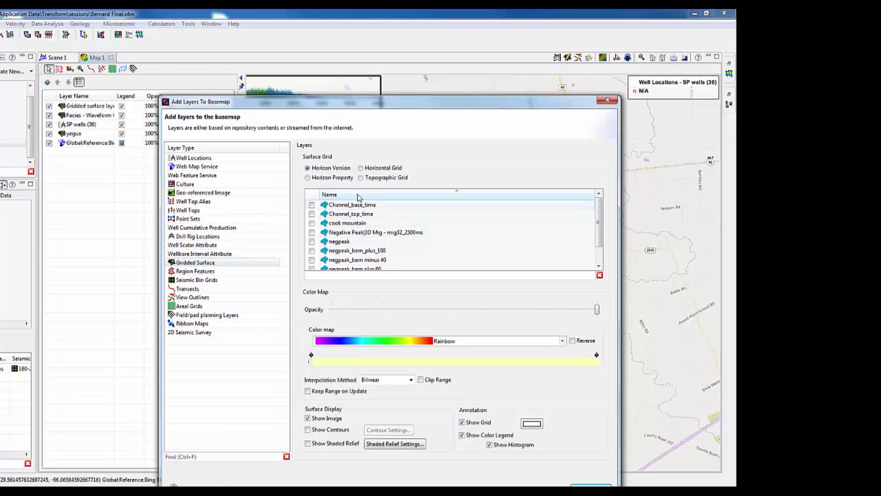
click(309, 178)
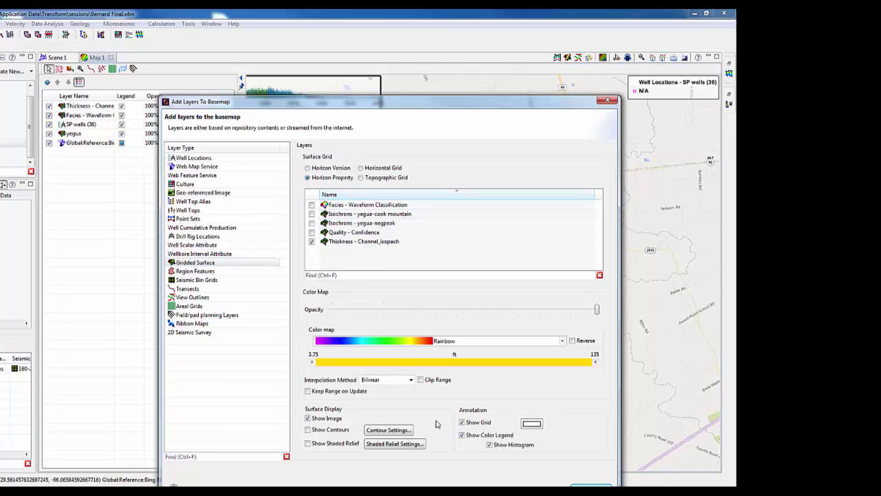
click(564, 341)
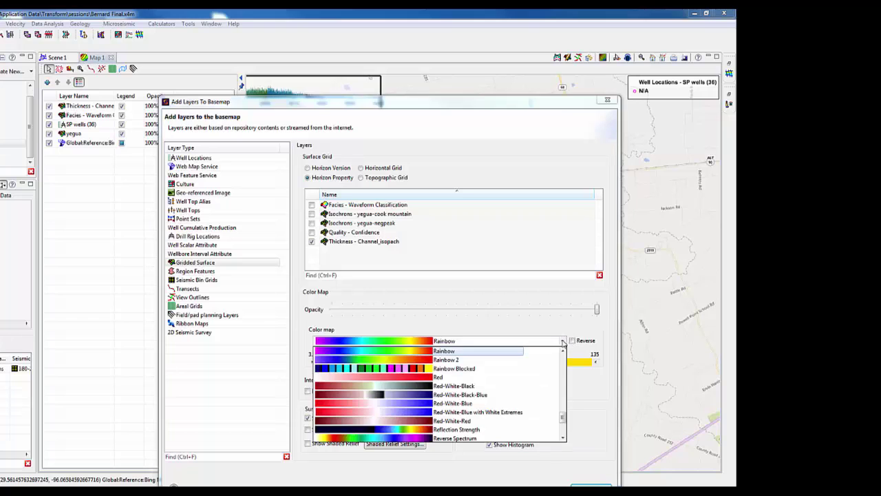
drag(564, 418, 564, 353)
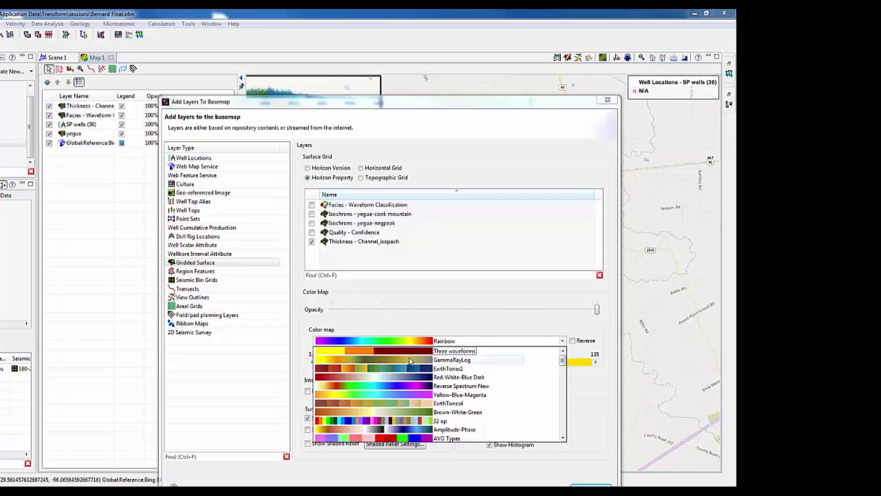
click(397, 369)
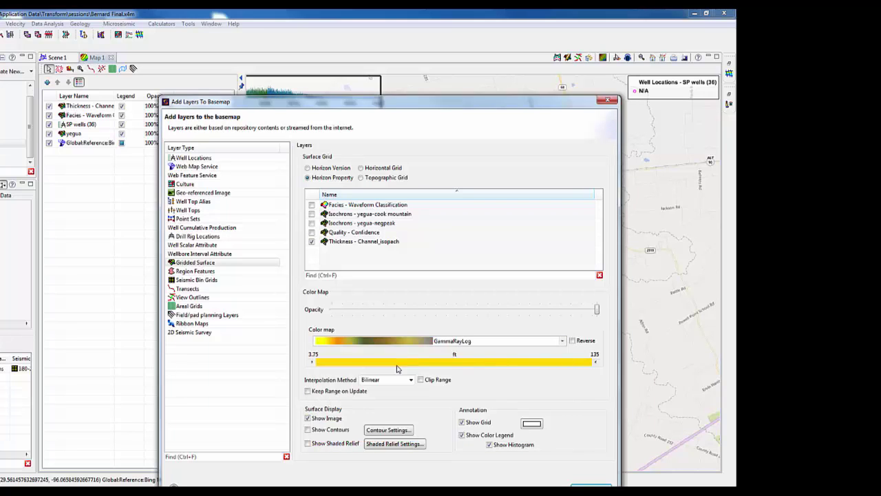
click(572, 341)
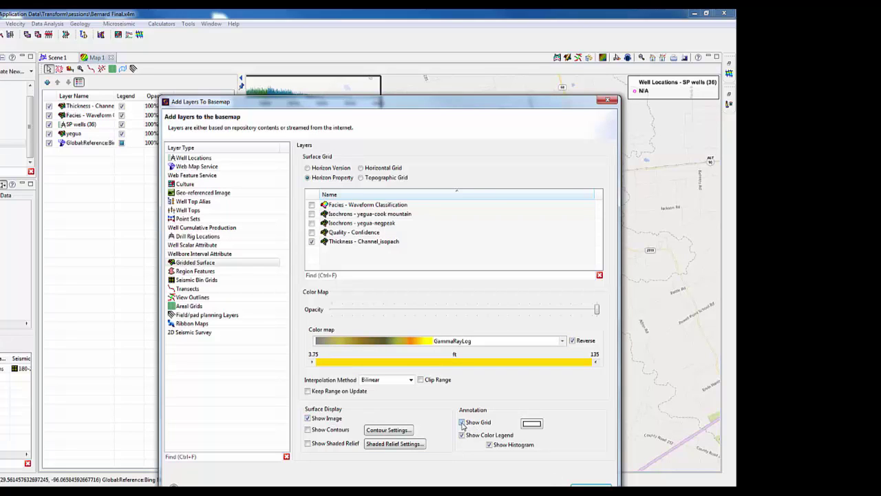
key(Return)
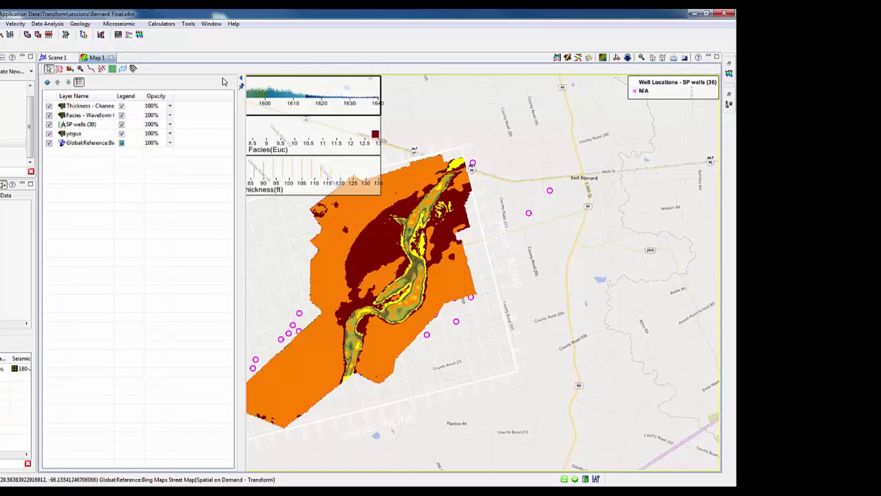
click(49, 106)
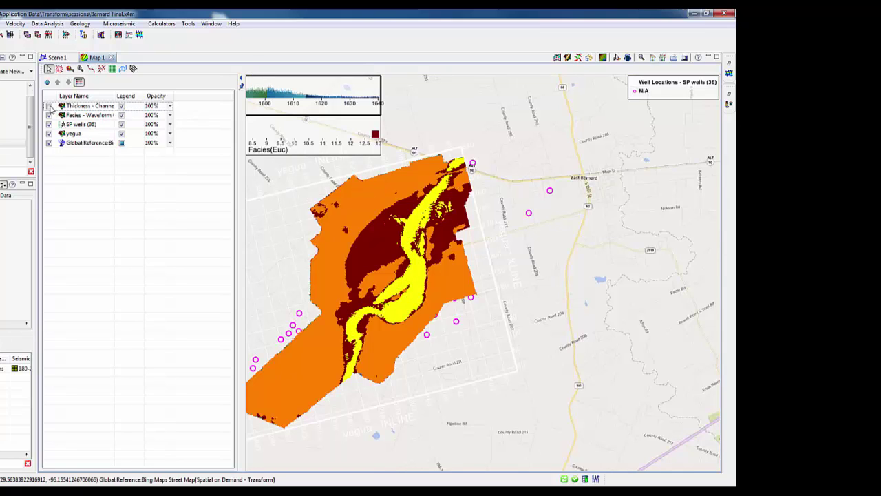
click(49, 106)
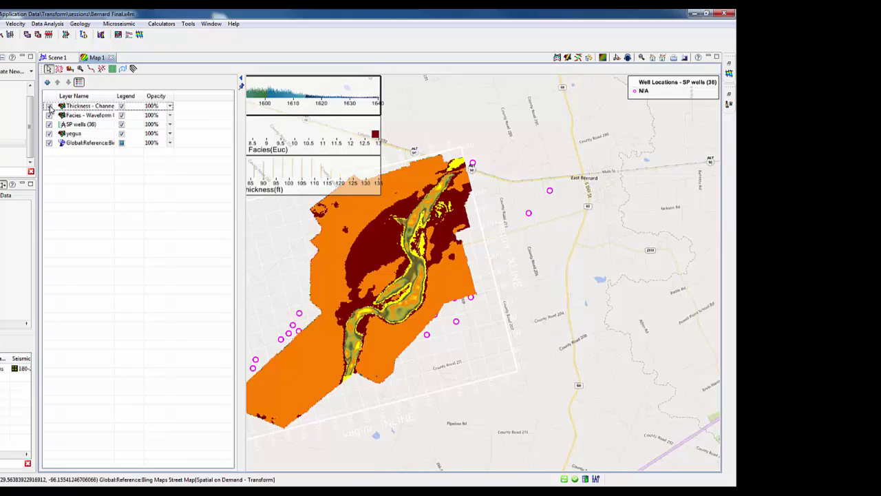